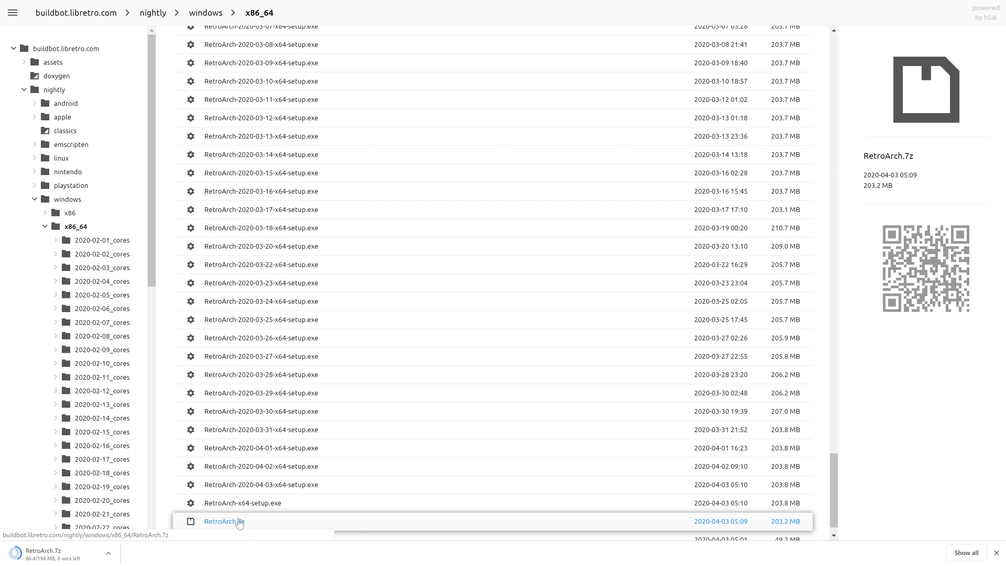
Step: Download the RetroArch.7z nightly build from the buildbot's windows x86_64 folder
scroll(317, 357, "up", 15)
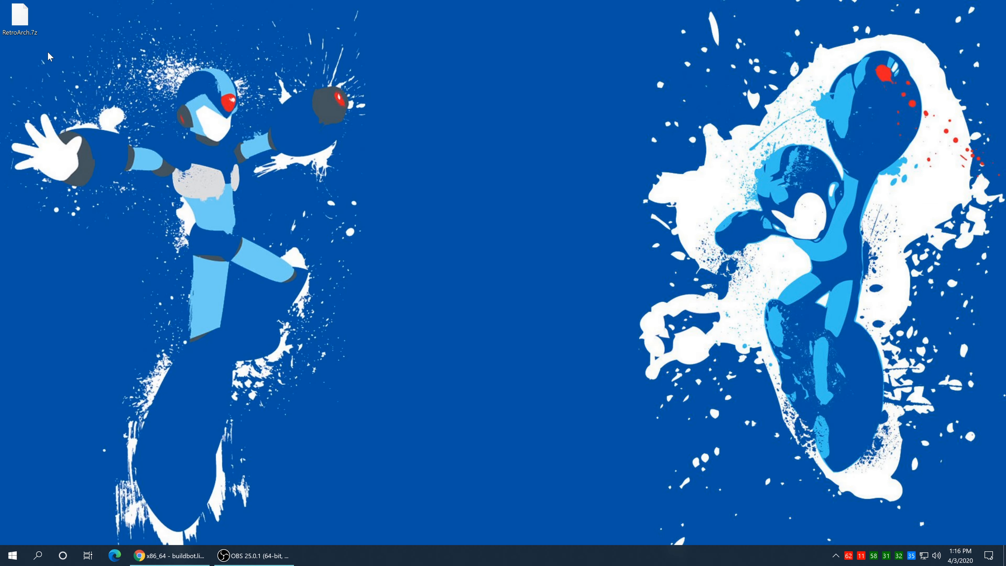
Step: Extract RetroArch.7z with 7-Zip into a RetroArch folder on the desktop and select it
right_click(16, 14)
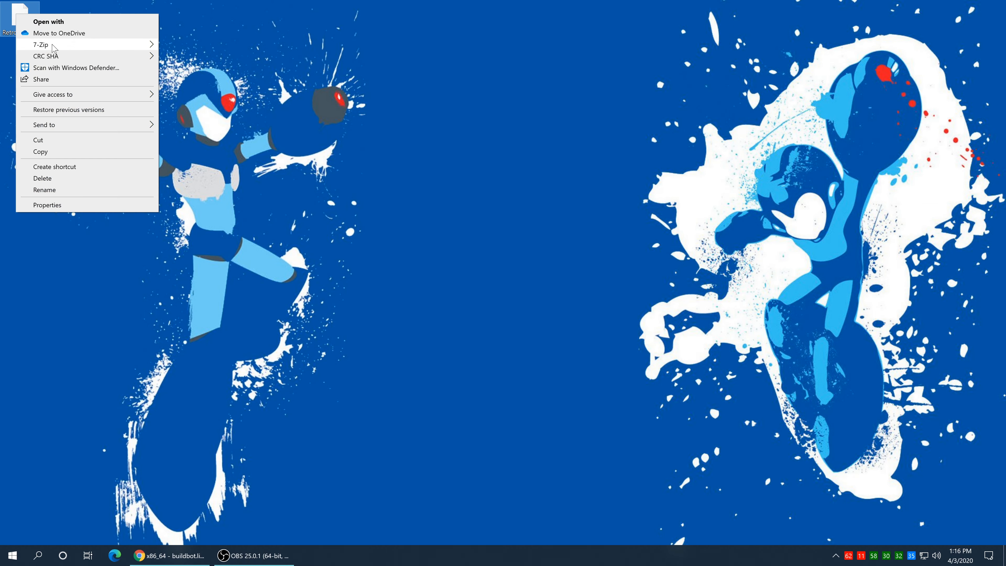
mouse_move(54, 48)
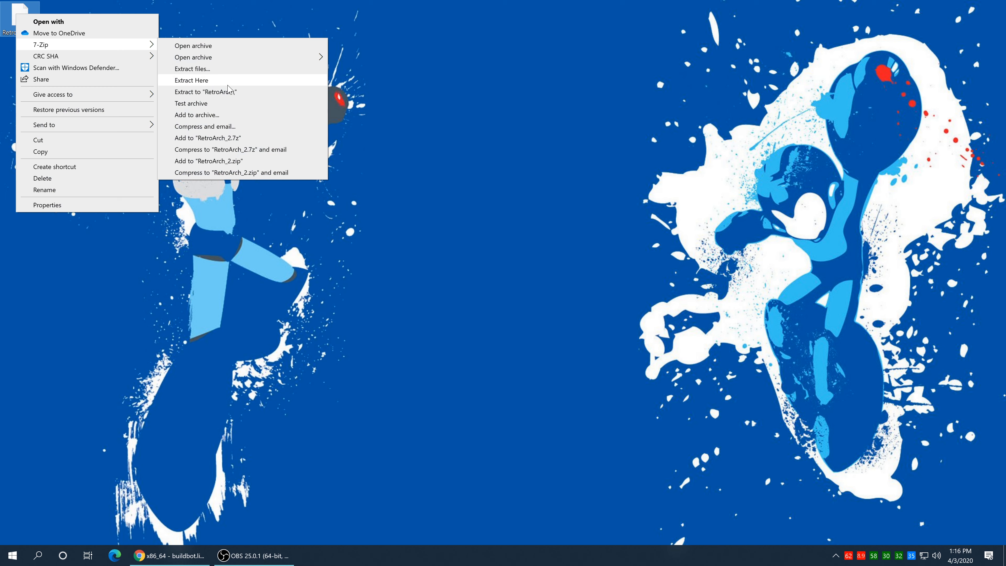
left_click(229, 96)
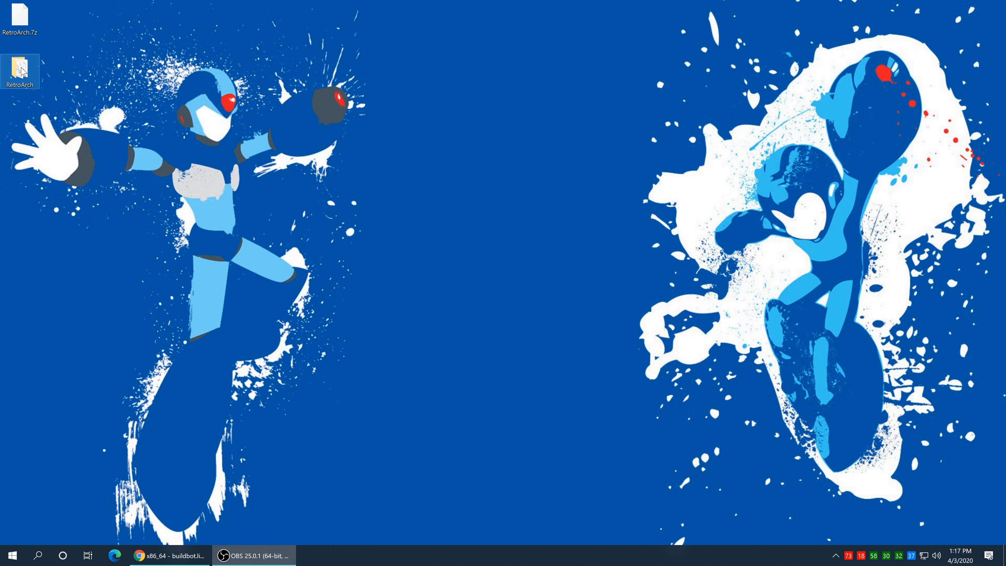
left_click(22, 71)
mouse_move(9, 65)
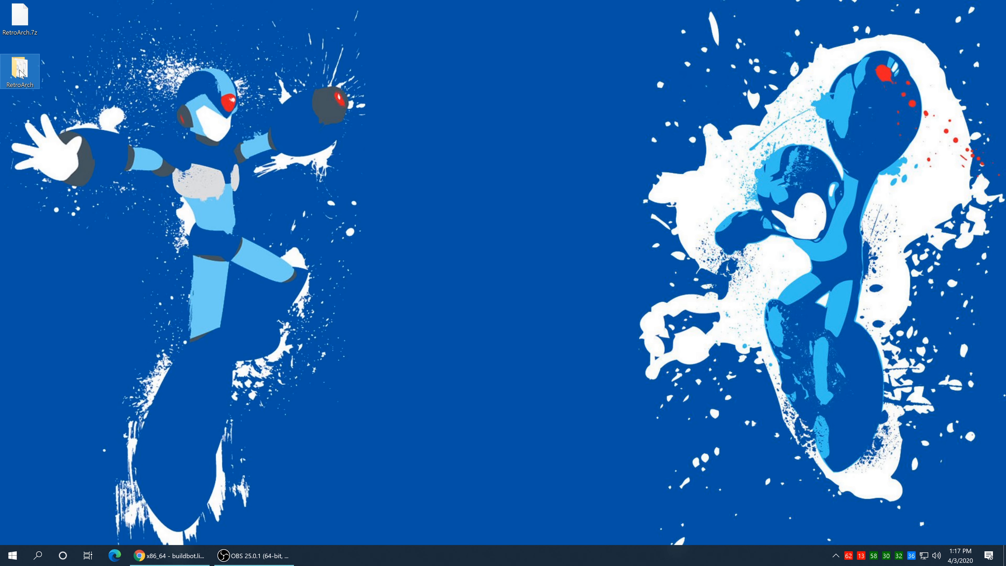
Step: Run retroarch.exe, delete the generated retroarch.cfg, then relaunch RetroArch and center its window
double_click(27, 74)
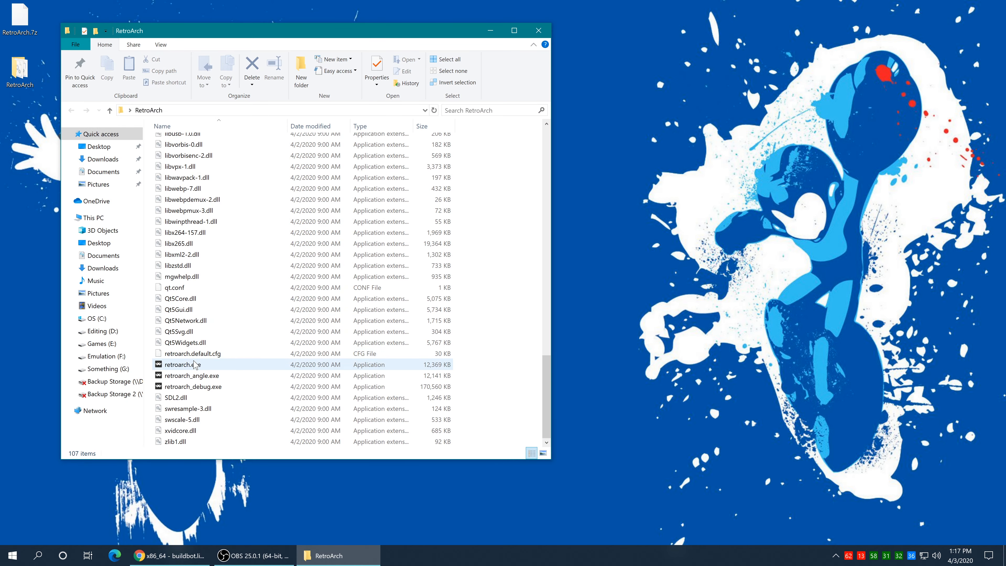
double_click(197, 365)
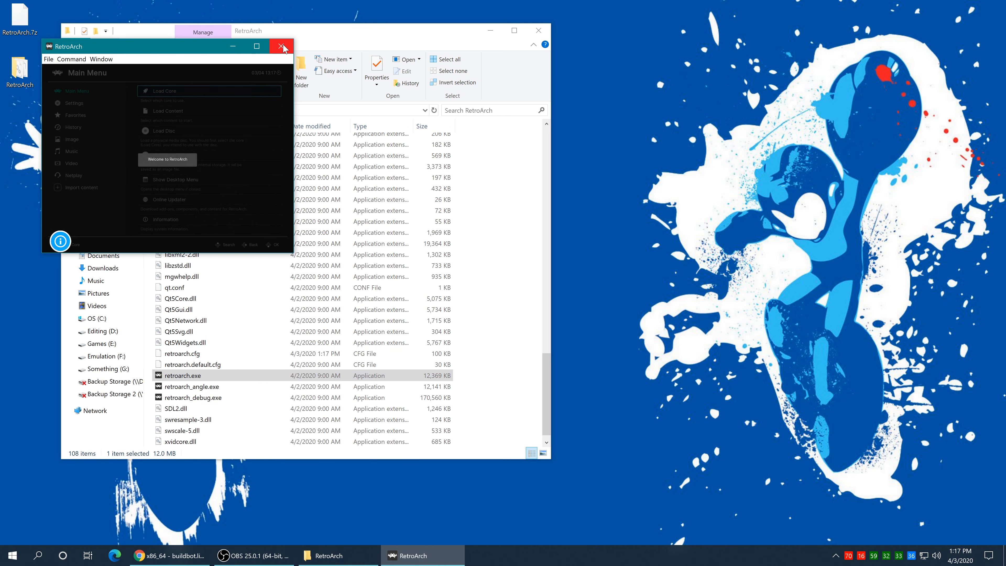
scroll(288, 314, "down", 4)
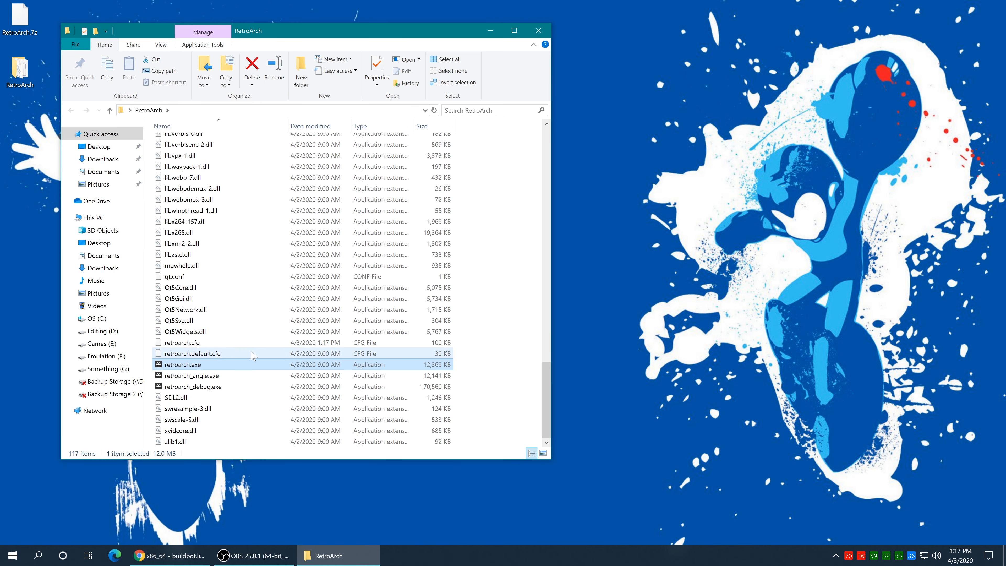
left_click(181, 344)
key("Delete")
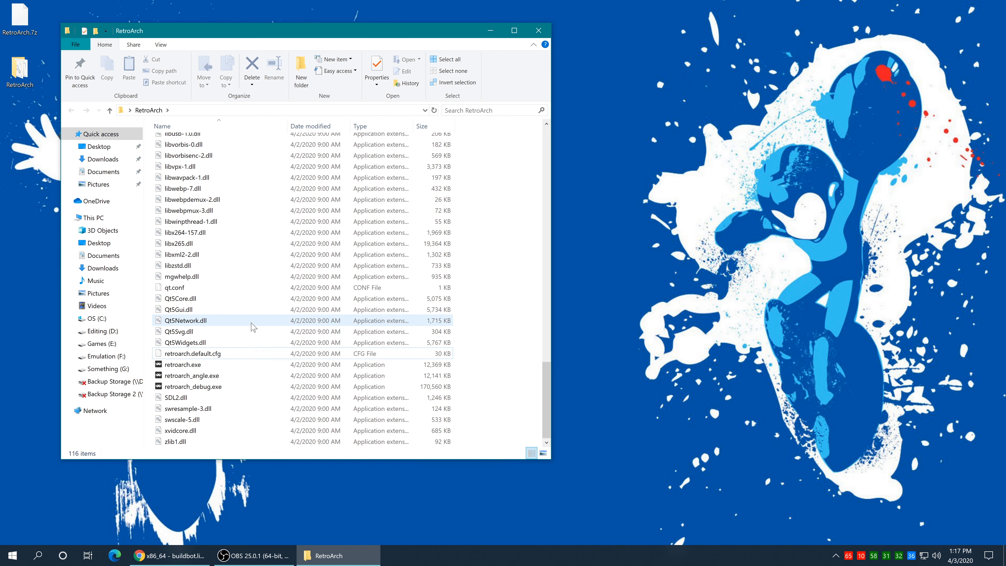
double_click(196, 365)
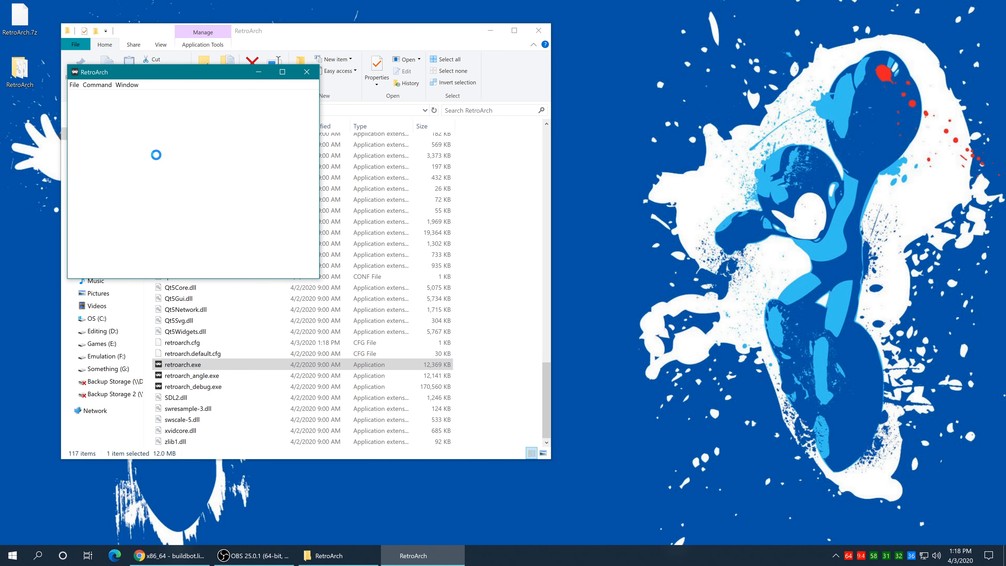
left_click_drag(187, 76, 331, 91)
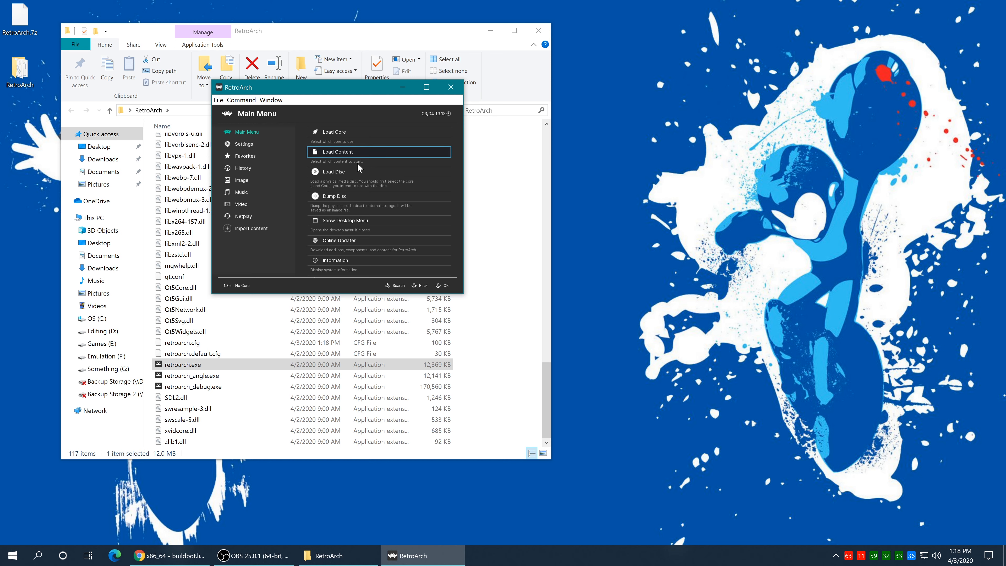
Step: Go fullscreen and install the Sony - PlayStation Portable (PPSSPP) core via Core Updater
key("f")
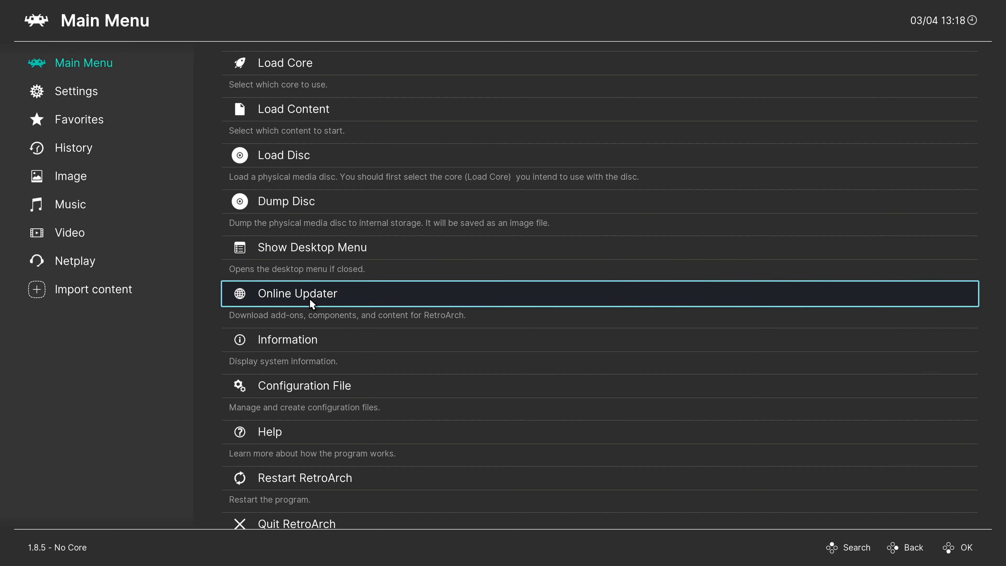
left_click(328, 302)
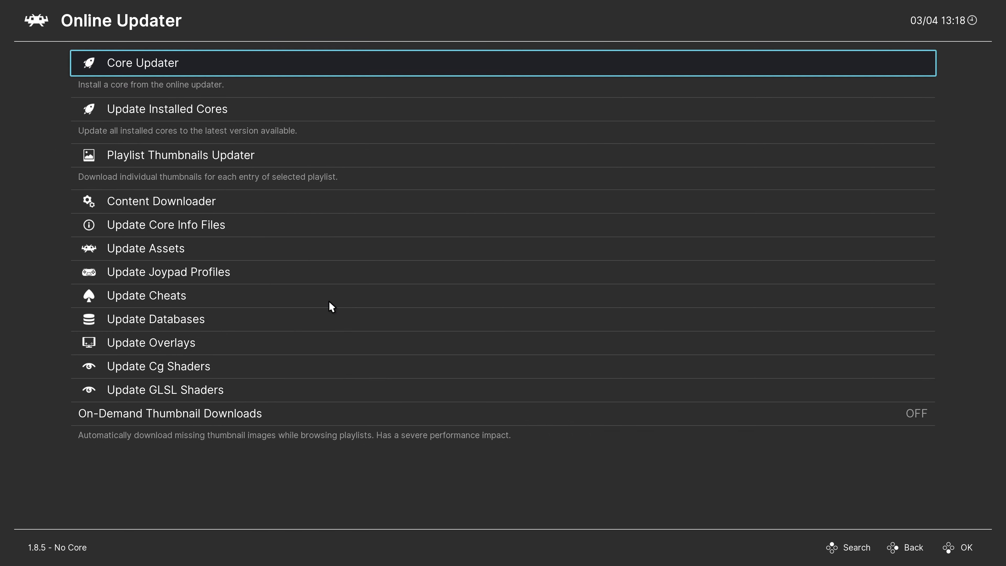
left_click(167, 73)
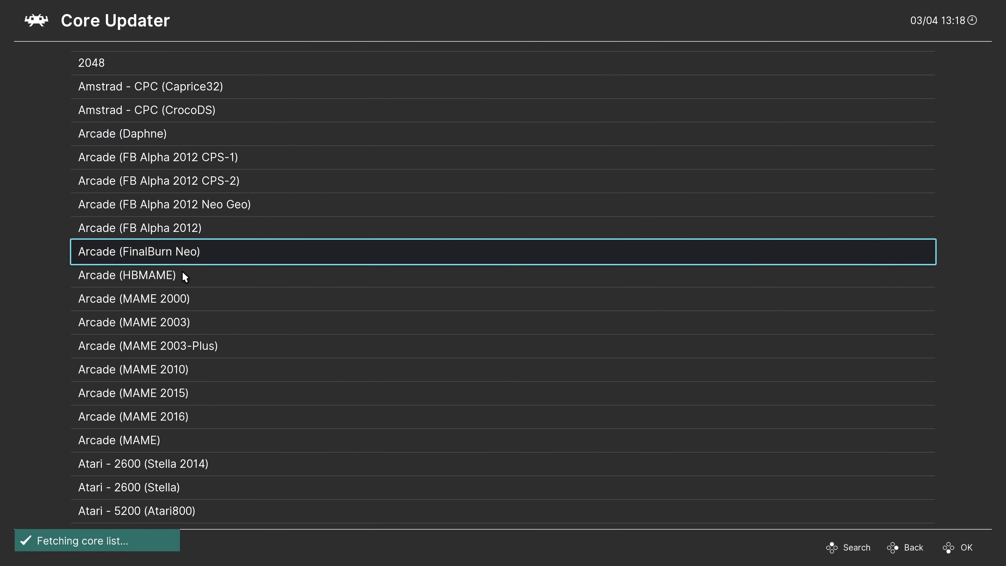
scroll(162, 328, "down", 10)
scroll(128, 368, "down", 20)
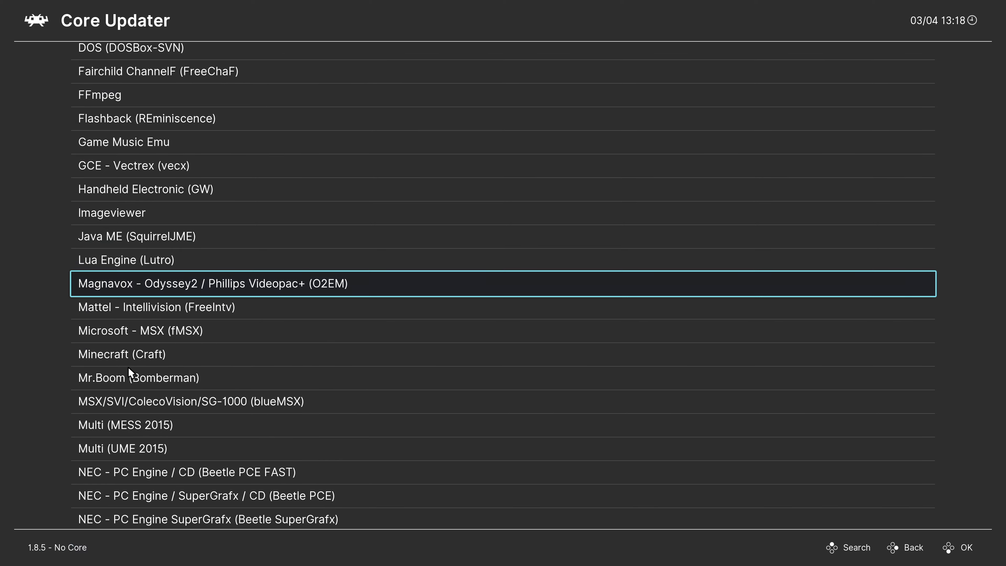
scroll(128, 367, "down", 20)
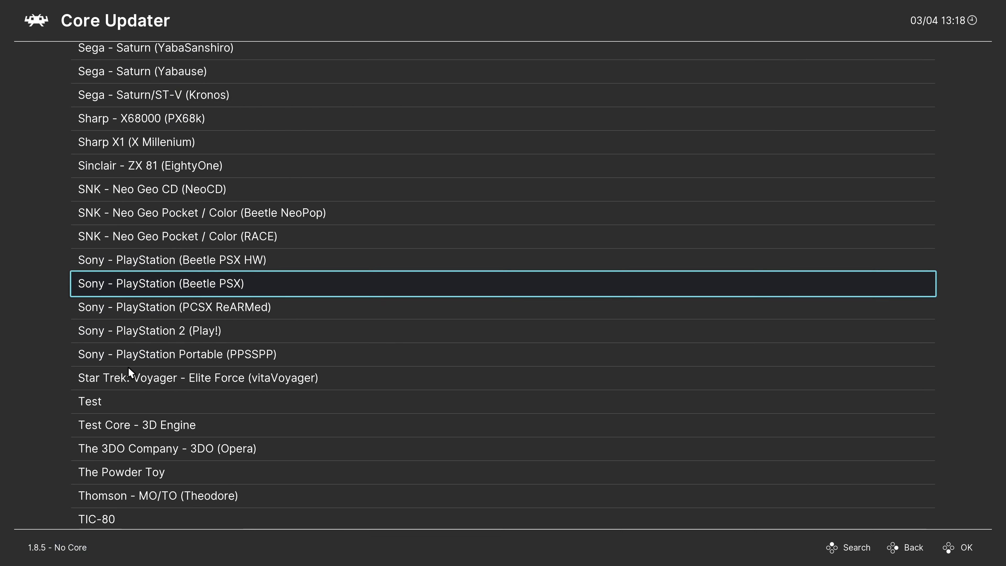
scroll(128, 367, "down", 3)
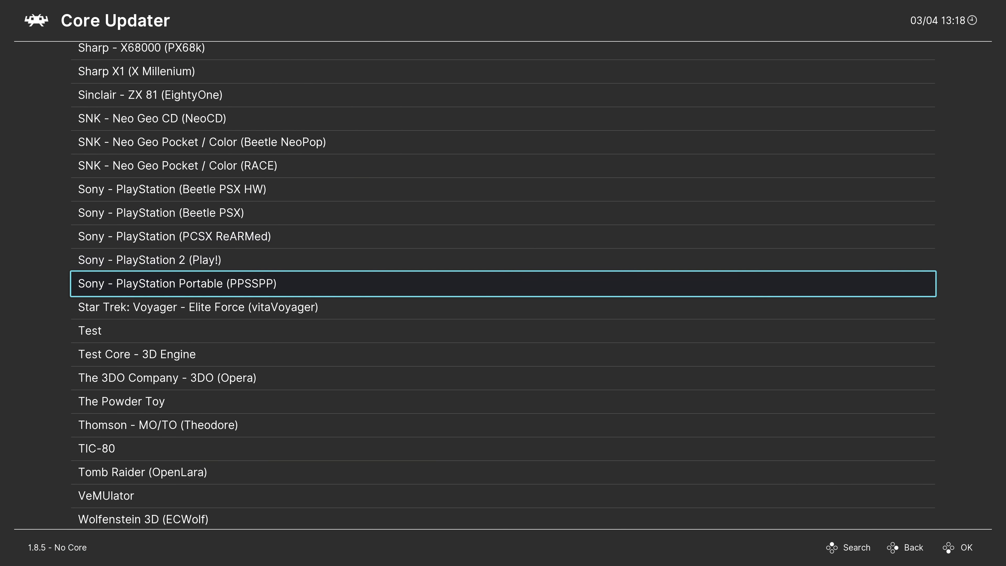
key("Return")
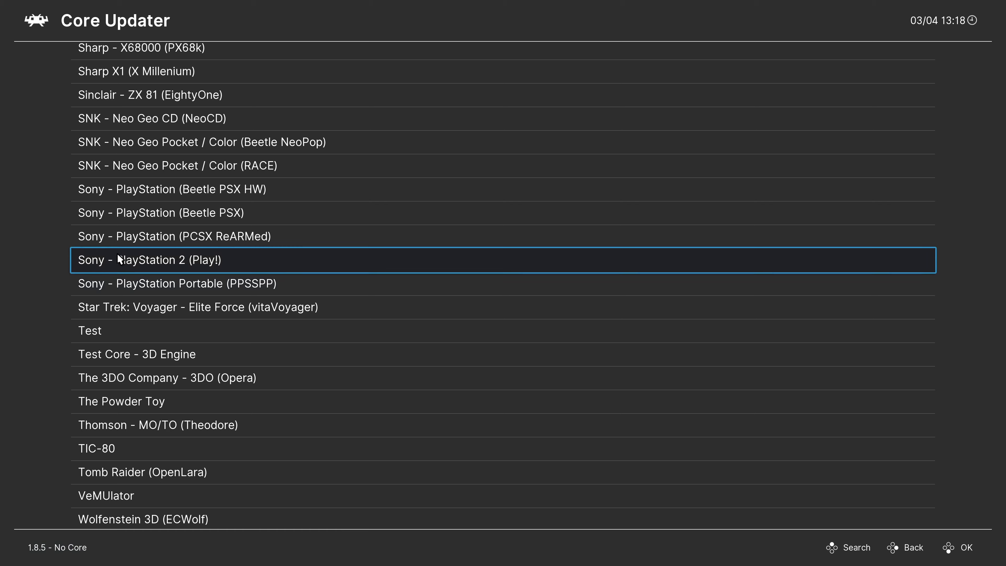
right_click(117, 253)
right_click(117, 253)
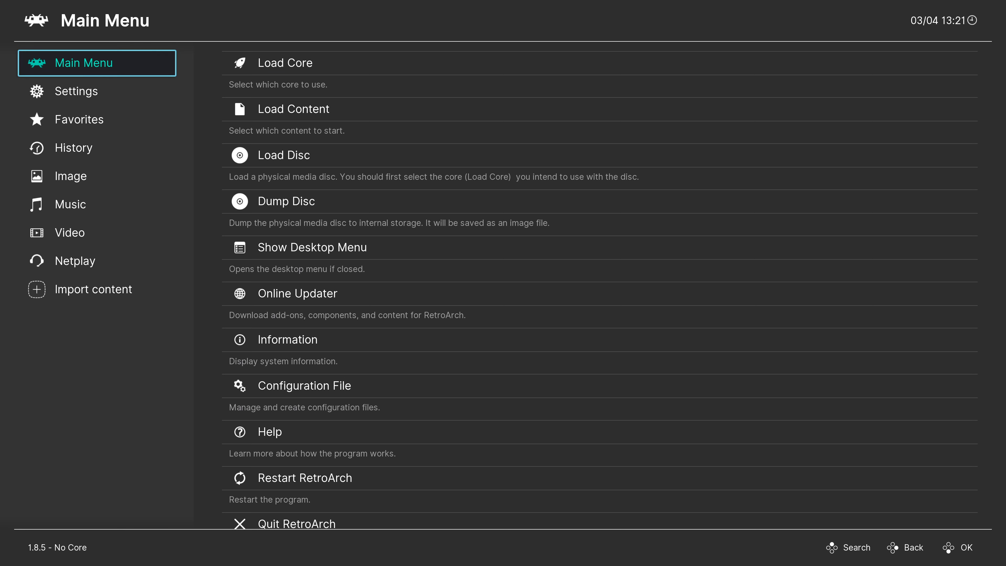
Step: Open Load Content and browse into the C:\ drive
key("Right")
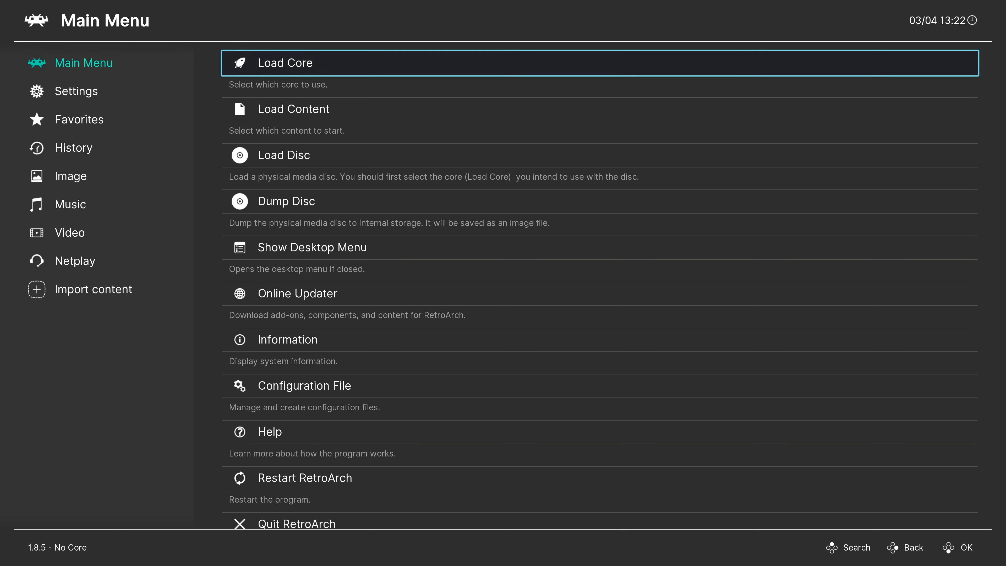
key("Down")
key("Return")
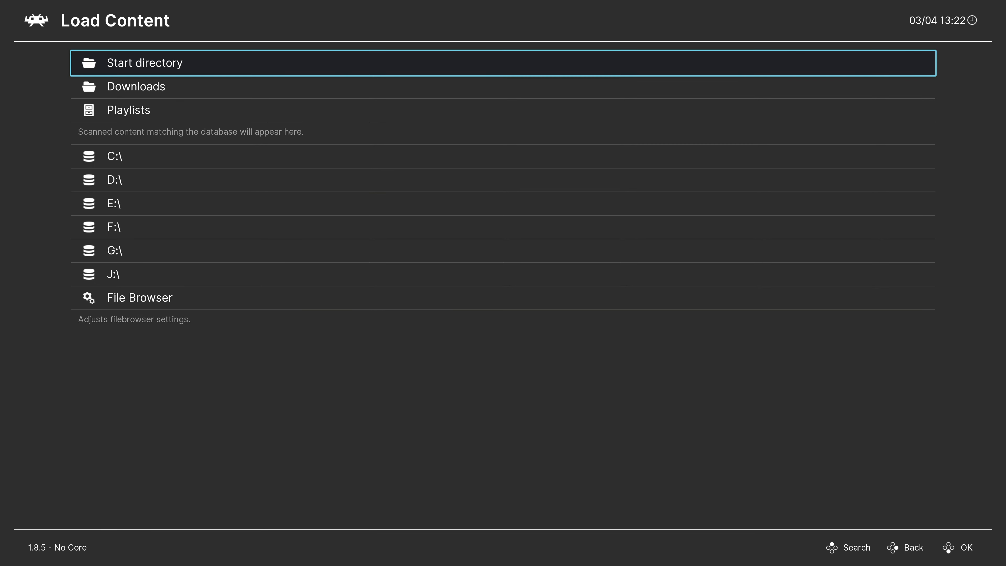
key("Down")
key("Down")
key("Down")
key("Return")
key("Down")
key("Down")
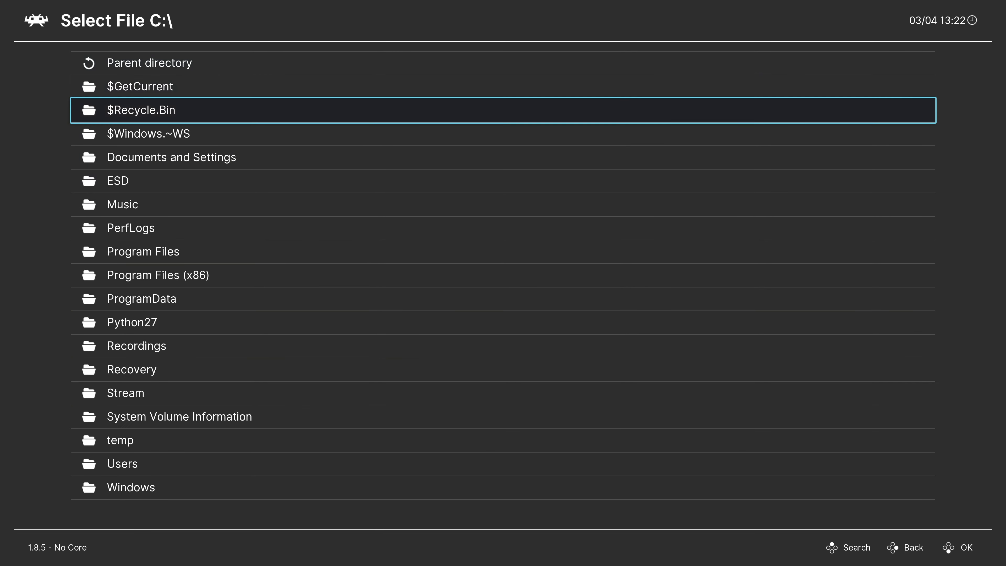
key("BackSpace")
key("Return")
Step: Open the desktop PSP Games folder and highlight Final Fantasy Tactics the War of the Lions.cso
key("Down")
key("Down")
key("Down")
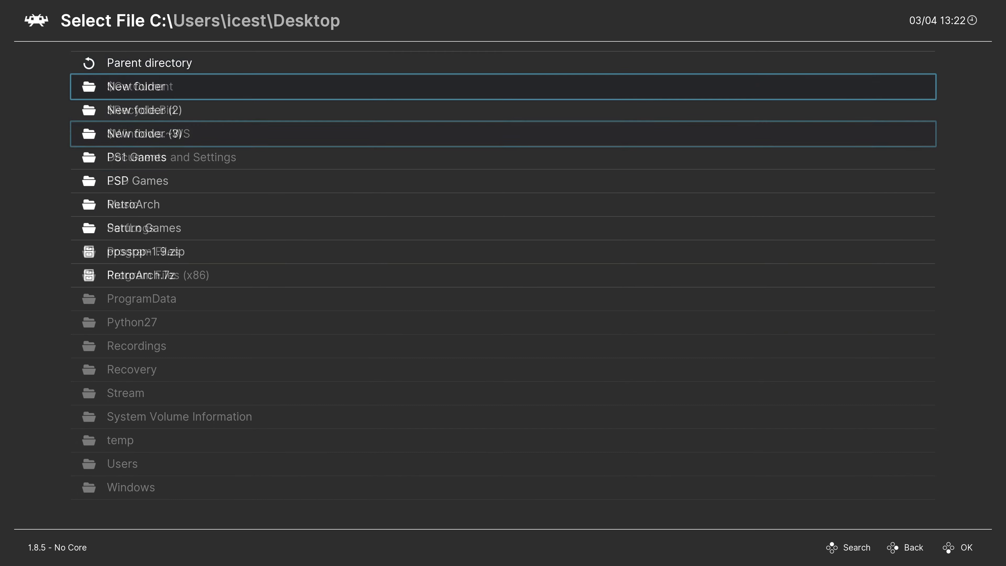
key("Down")
key("Down")
key("Down")
key("Down")
key("Return")
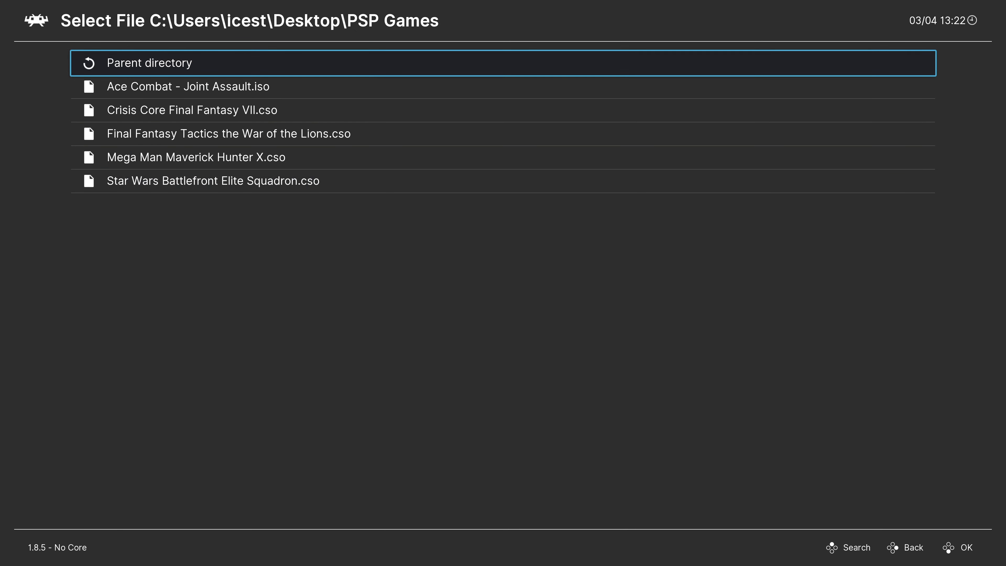
key("Down")
key("Down")
key("Down")
key("Down")
key("Down")
key("Up")
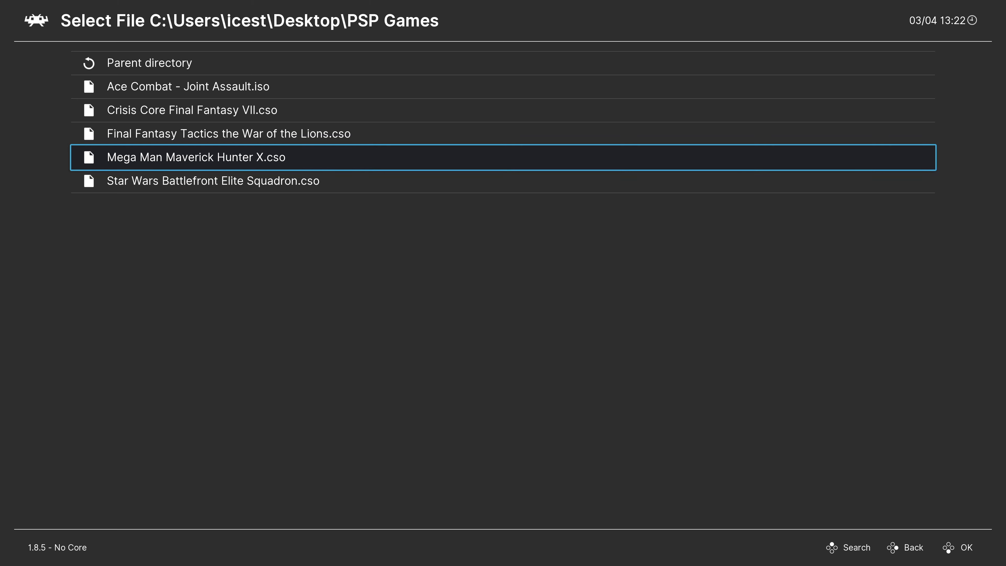
key("Up")
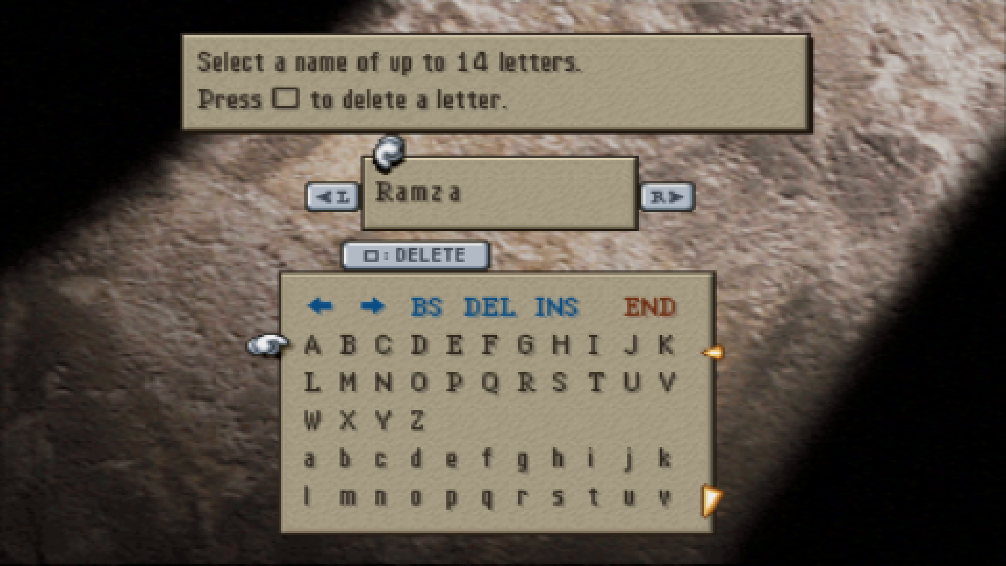
Step: Move the name-entry cursor between A and B, then open and dismiss the Quick Menu
key("Right")
key("Right")
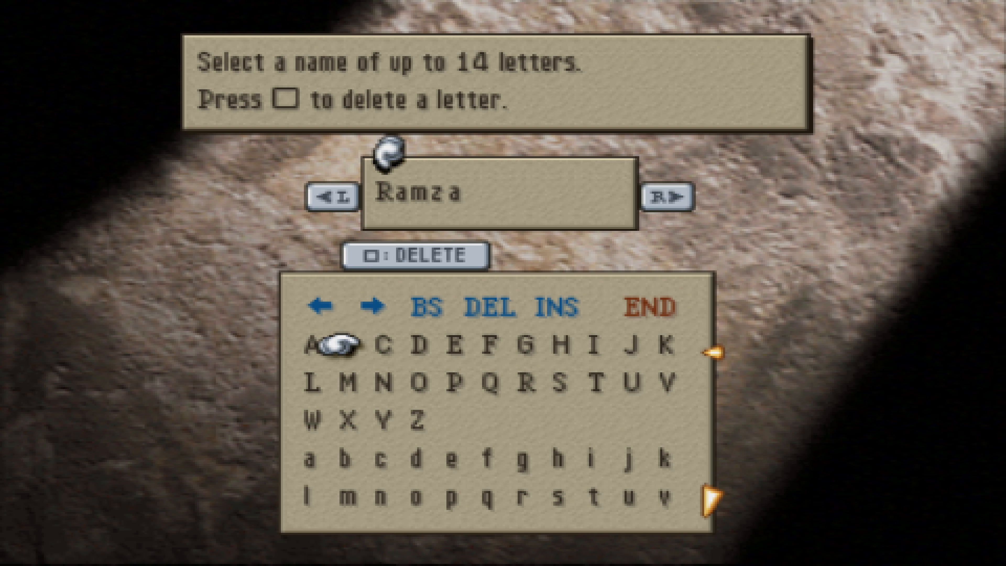
key("Left")
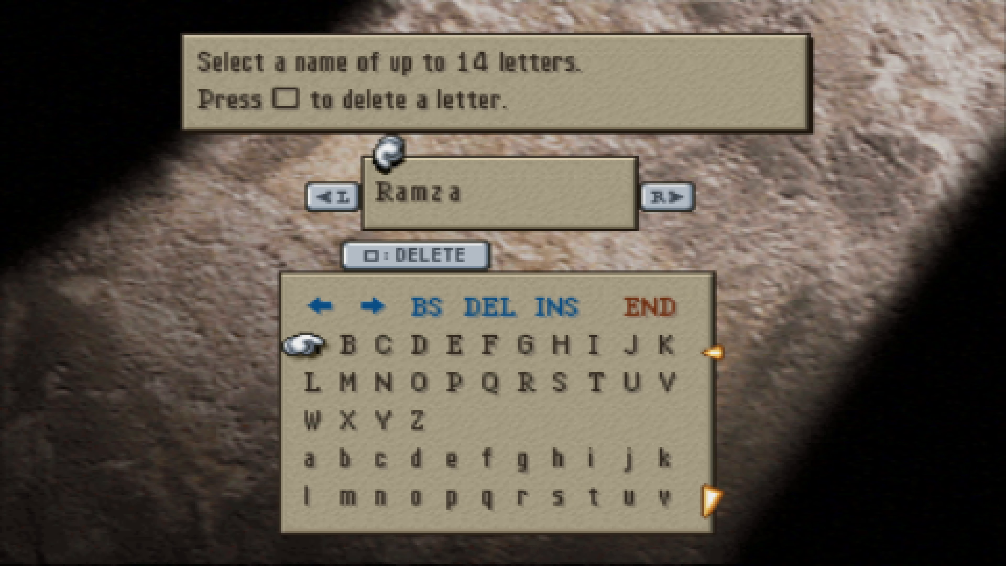
key("F1")
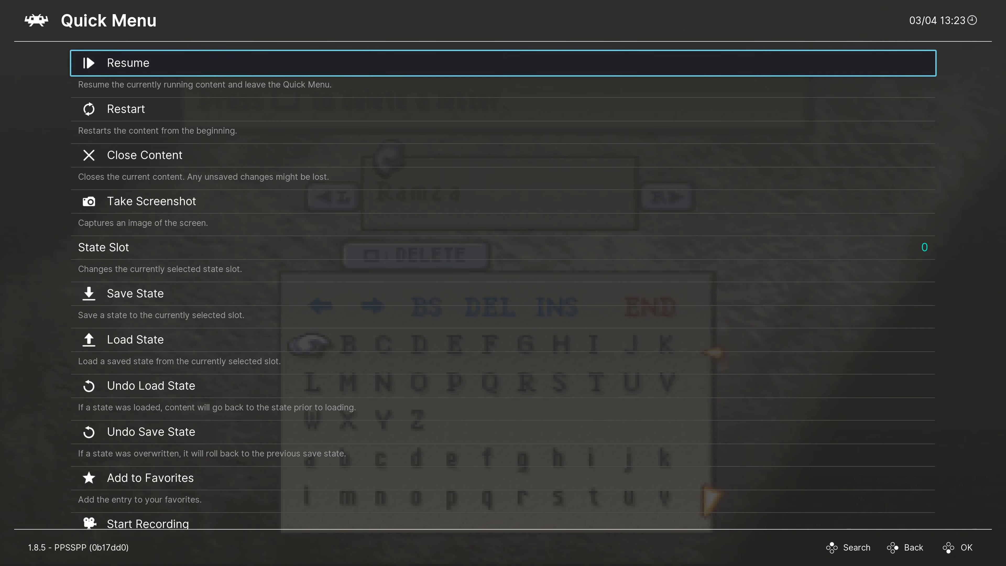
key("Down")
key("Down")
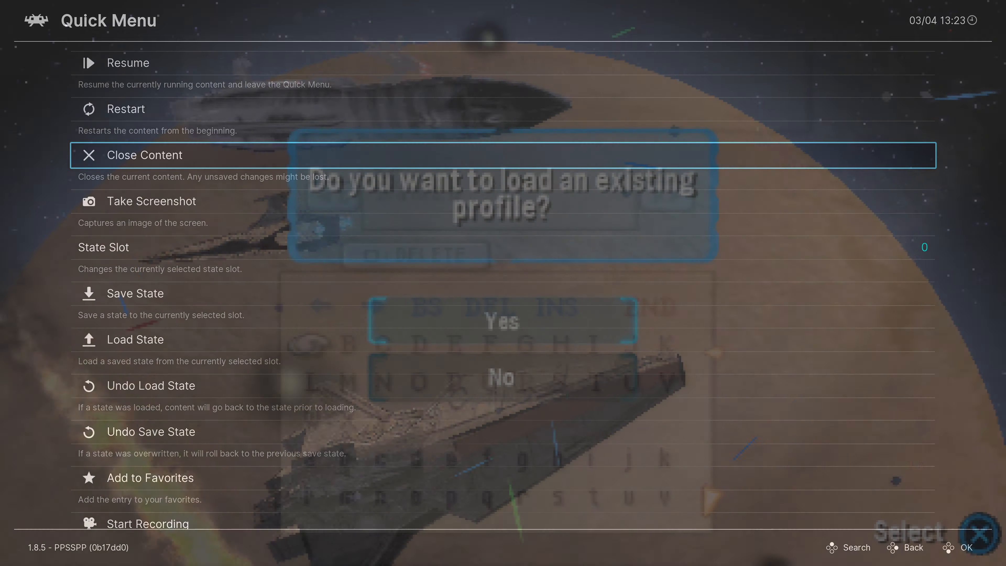
key("F1")
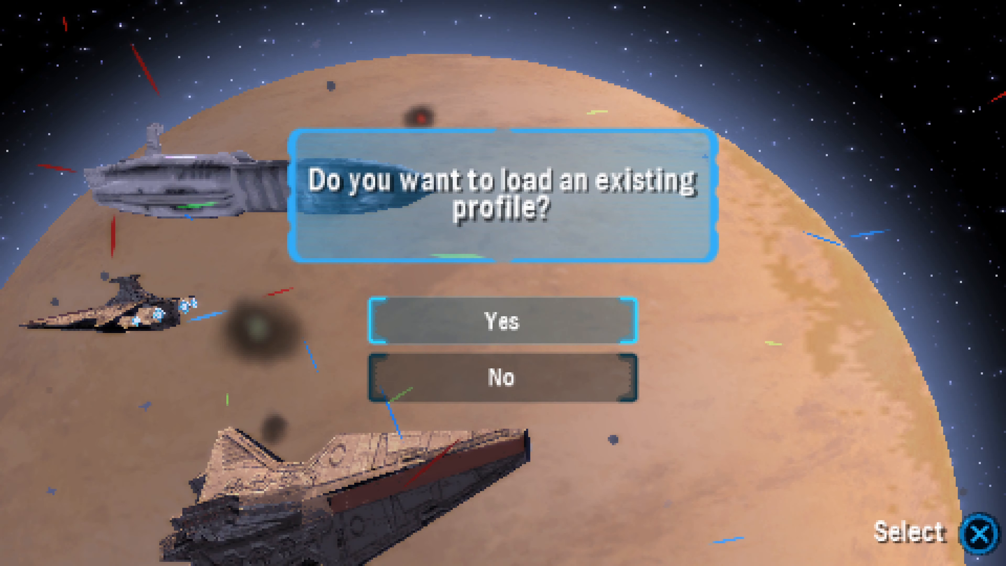
Step: Decline loading an existing profile, start editing the Player name, then quit RetroArch
key("Down")
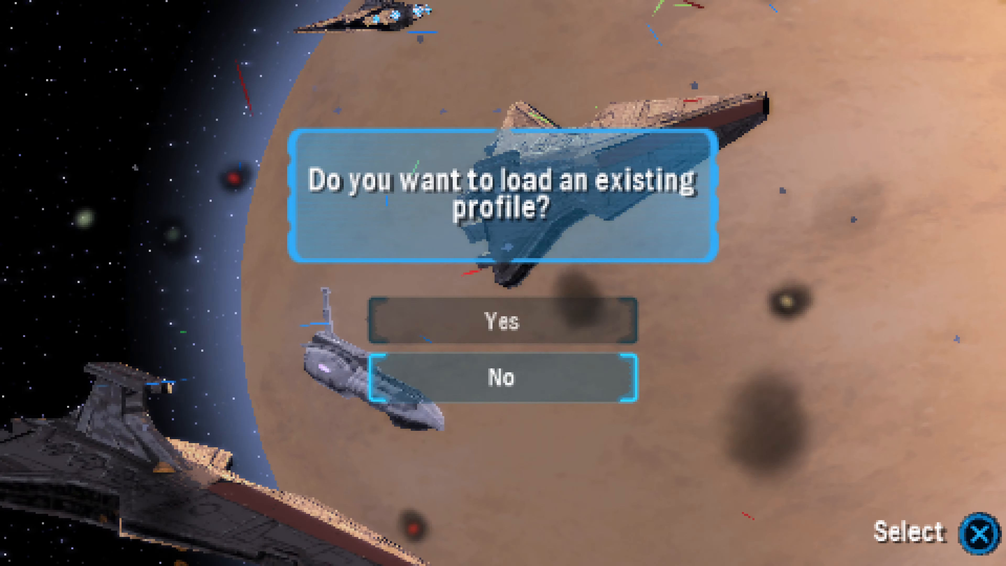
key("z")
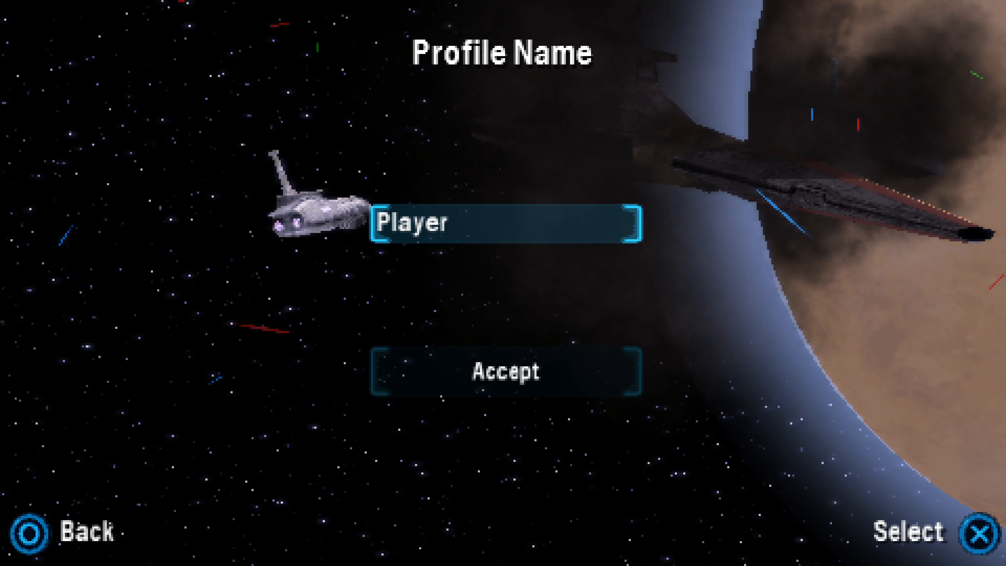
key("z")
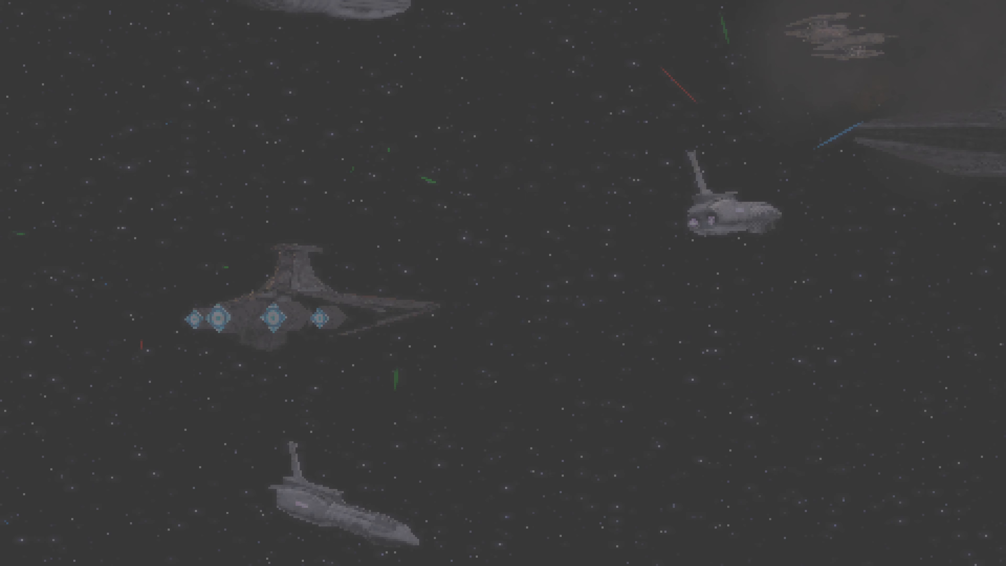
key("Escape")
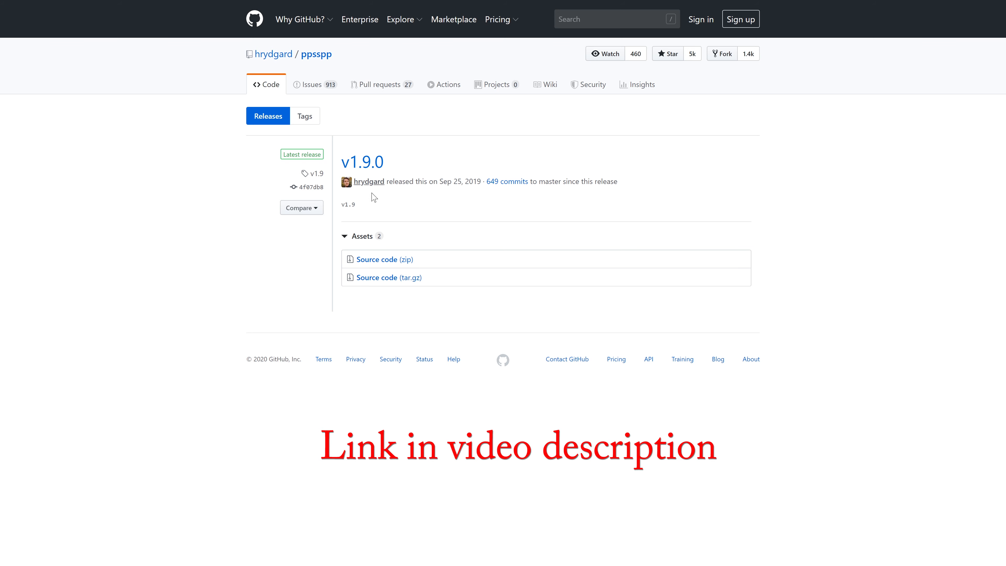
Step: Download the PPSSPP v1.9.0 Source code (zip) and minimize the folder window
left_click(383, 264)
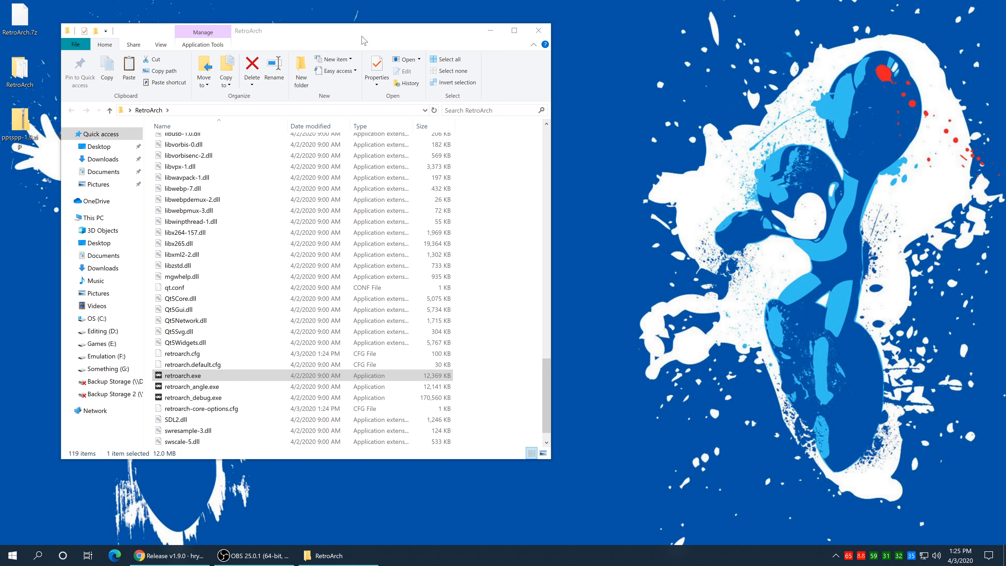
left_click(491, 31)
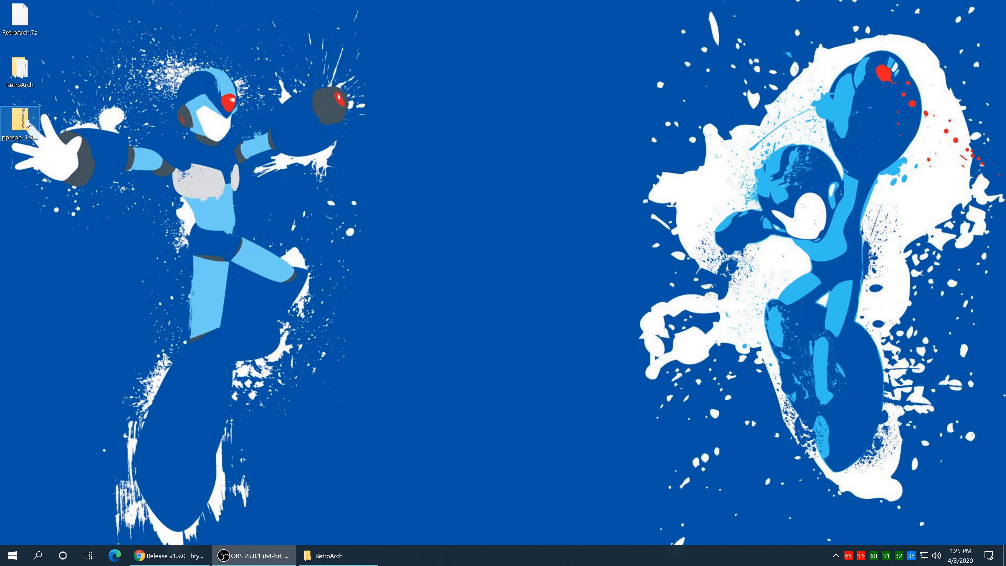
Step: Extract the ppsspp-1.9 zip with 7-Zip and open the folder on the right
right_click(27, 127)
mouse_move(66, 155)
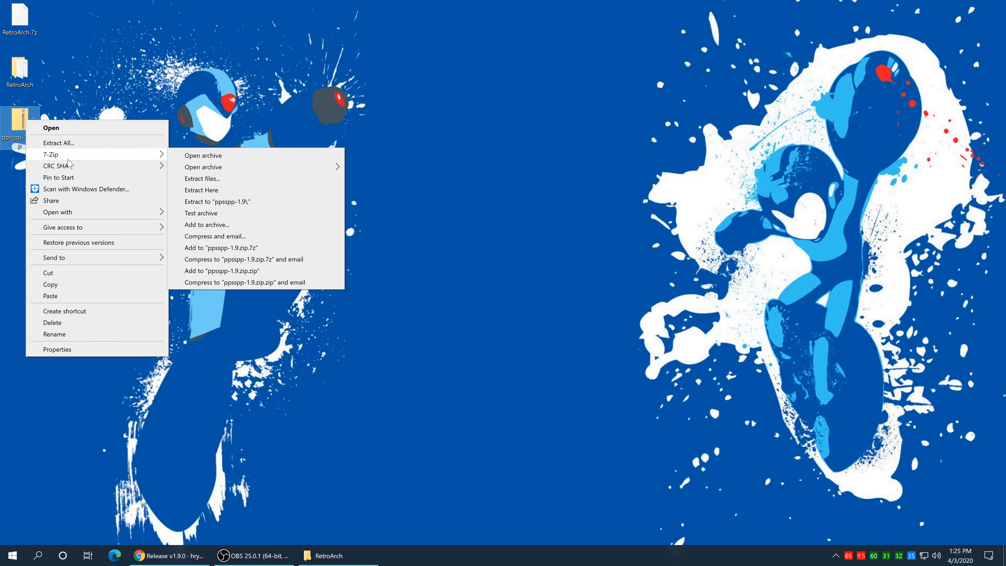
left_click(232, 202)
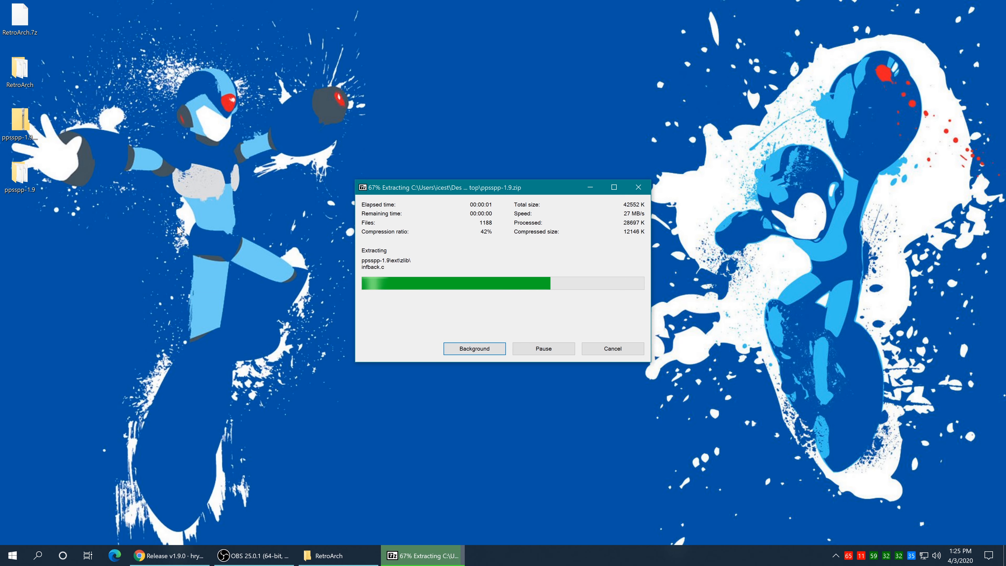
double_click(31, 180)
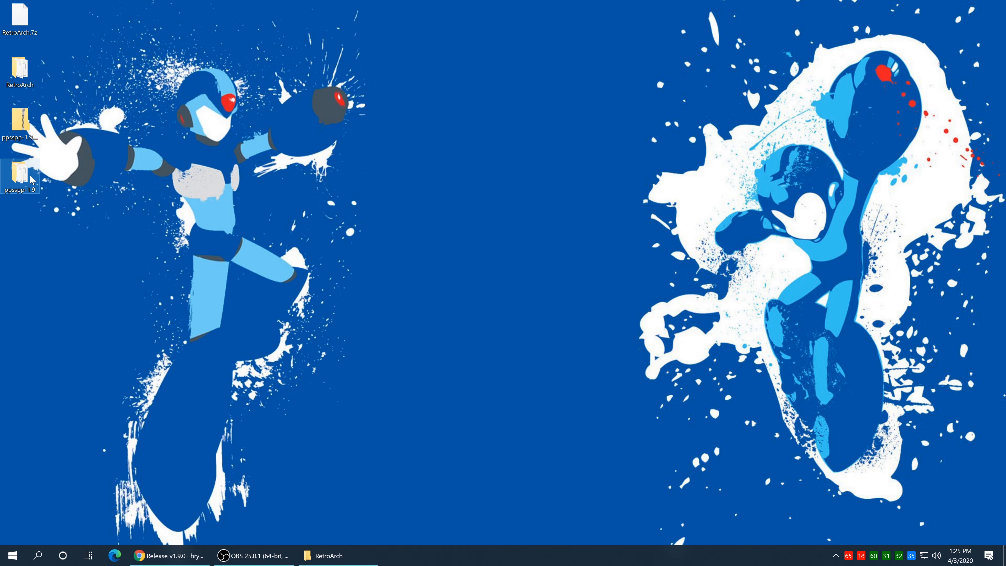
left_click_drag(335, 53, 768, 43)
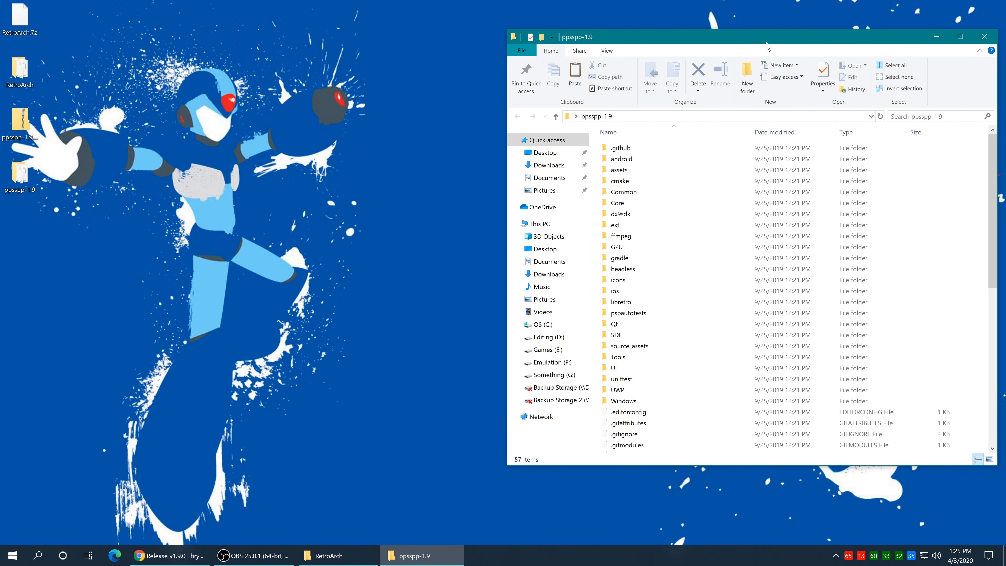
Step: Bring the RetroArch folder window forward and open its system folder
left_click(357, 556)
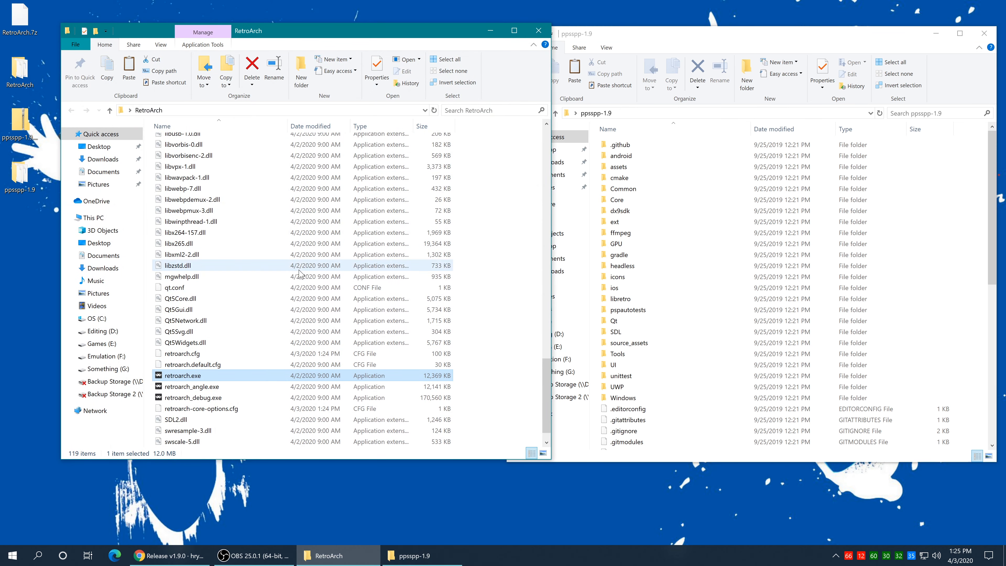
scroll(257, 397, "up", 9)
scroll(258, 397, "up", 12)
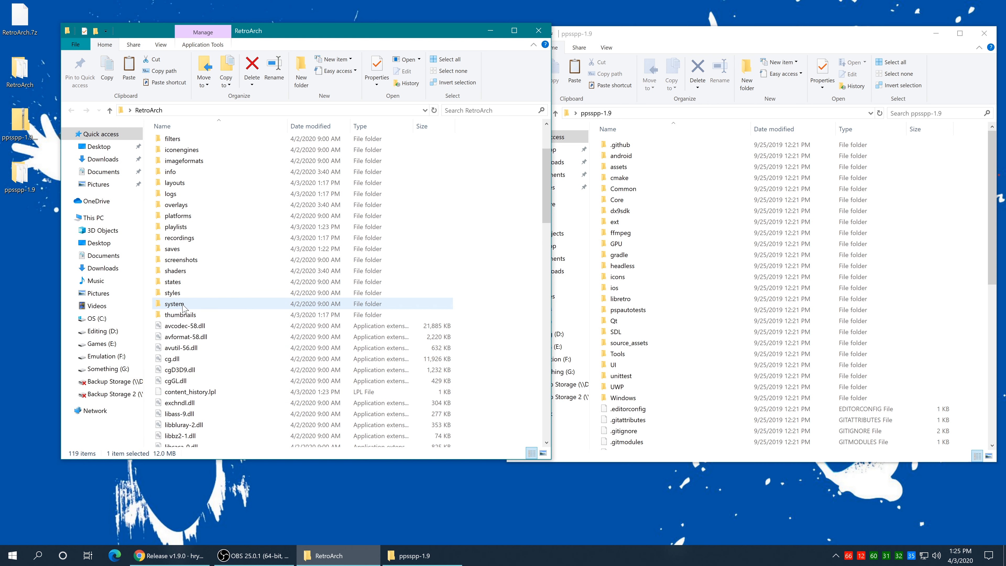
double_click(184, 305)
Step: Create a new folder named PPSSPP inside RetroArch's system folder and open it
right_click(197, 206)
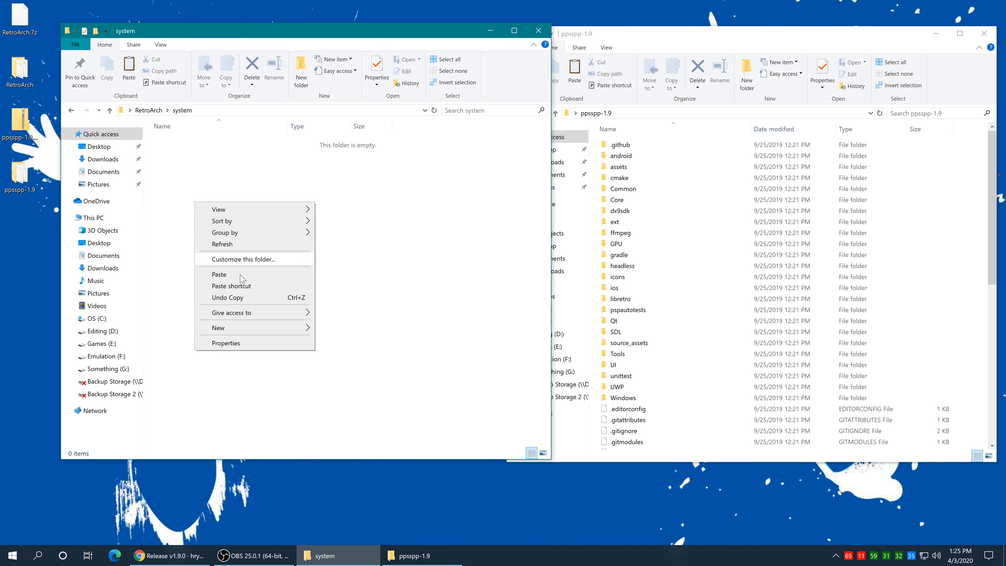
left_click(338, 329)
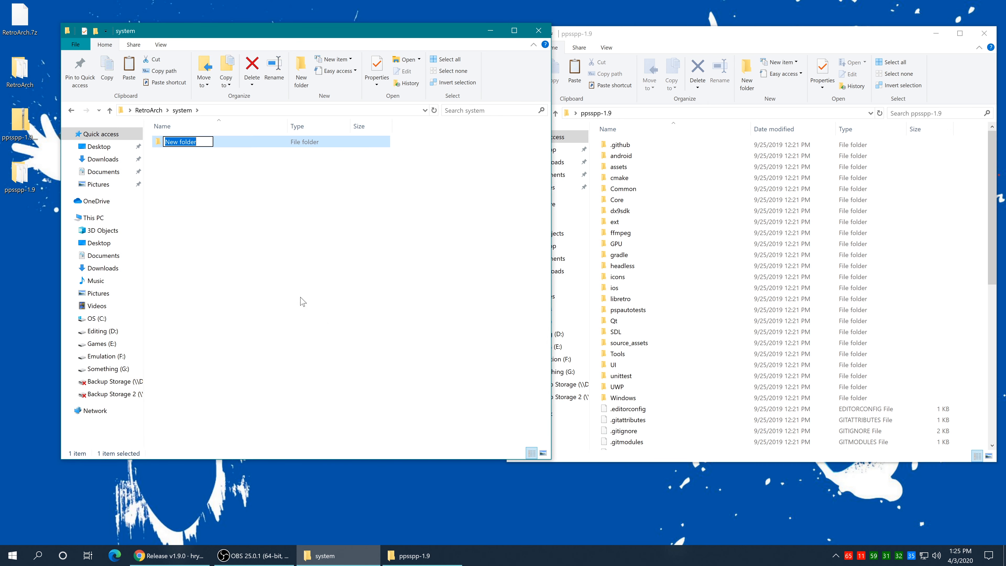
type("PPSSPP")
left_click(236, 193)
double_click(197, 148)
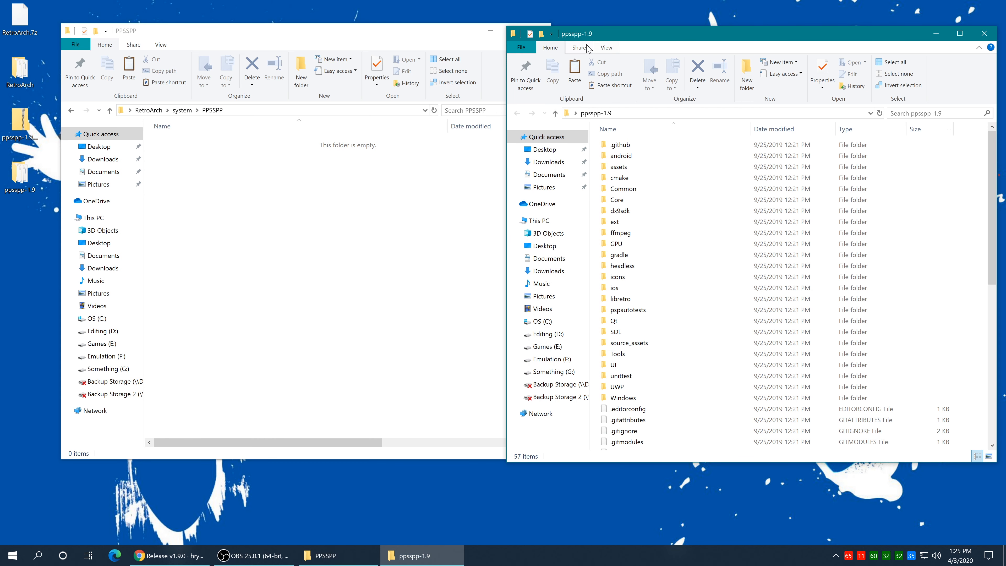
Step: Copy all ppsspp-1.9\assets files into system\PPSSPP, then relaunch retroarch.exe
double_click(627, 168)
left_click_drag(698, 365, 370, 259)
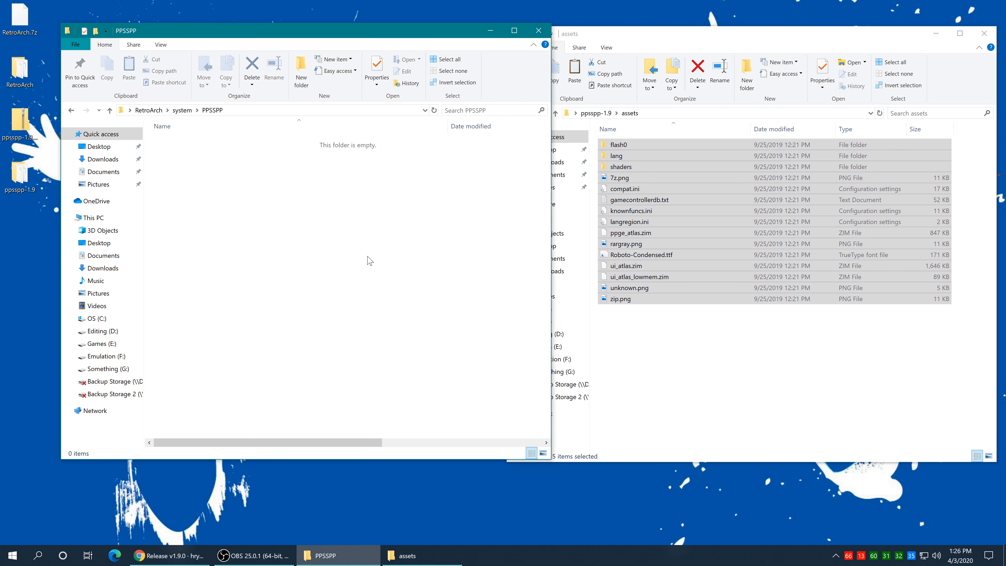
left_click(984, 33)
left_click(304, 364)
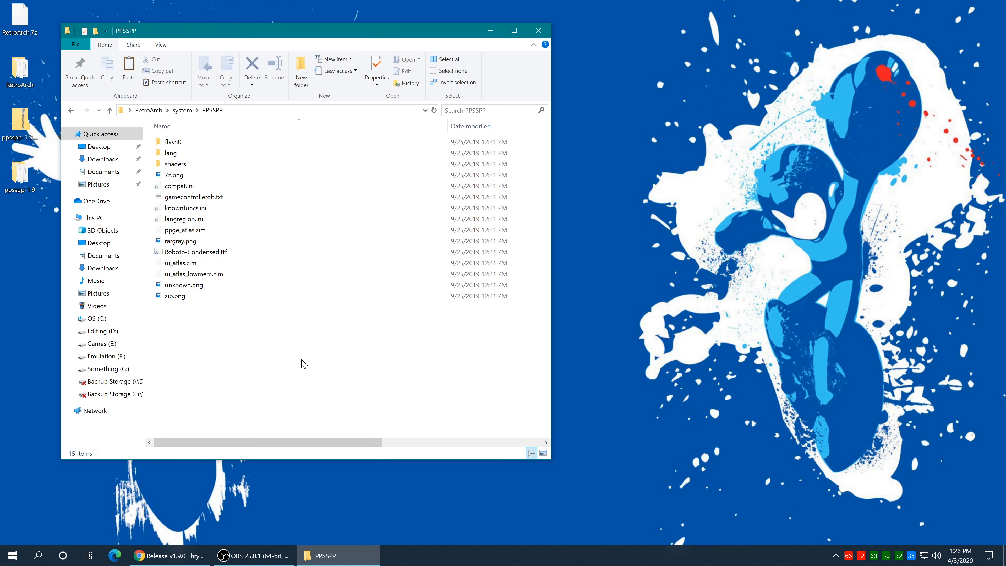
key("BackSpace")
key("BackSpace")
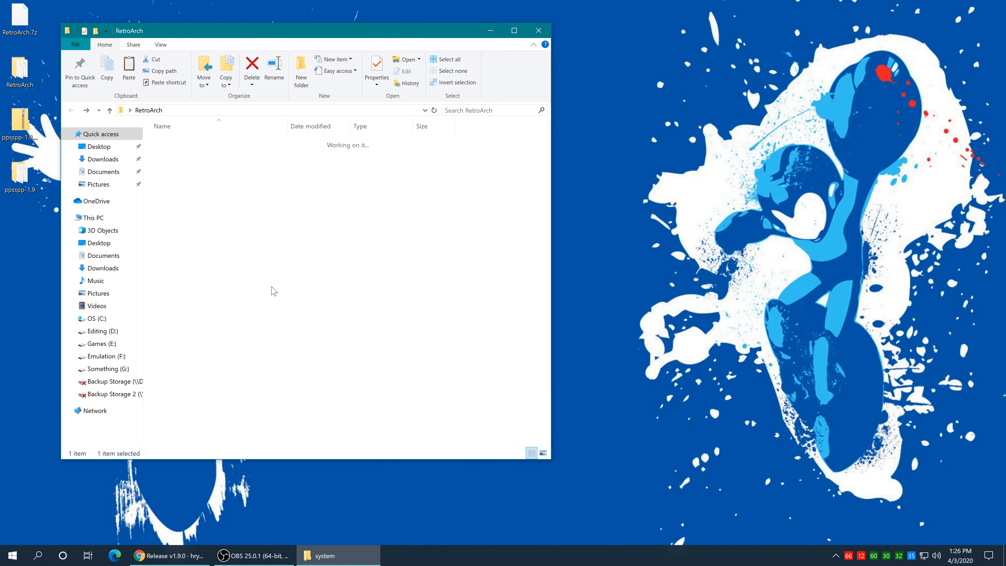
scroll(258, 325, "down", 20)
double_click(184, 354)
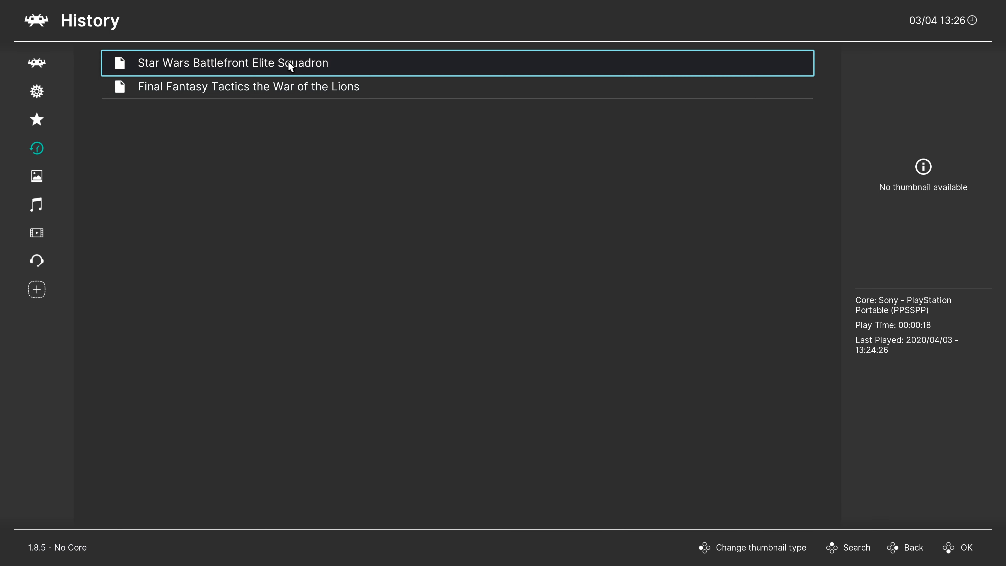
Step: Run the Star Wars game from History, enter Ice as the profile name, and open the Quick Menu
left_click(288, 62)
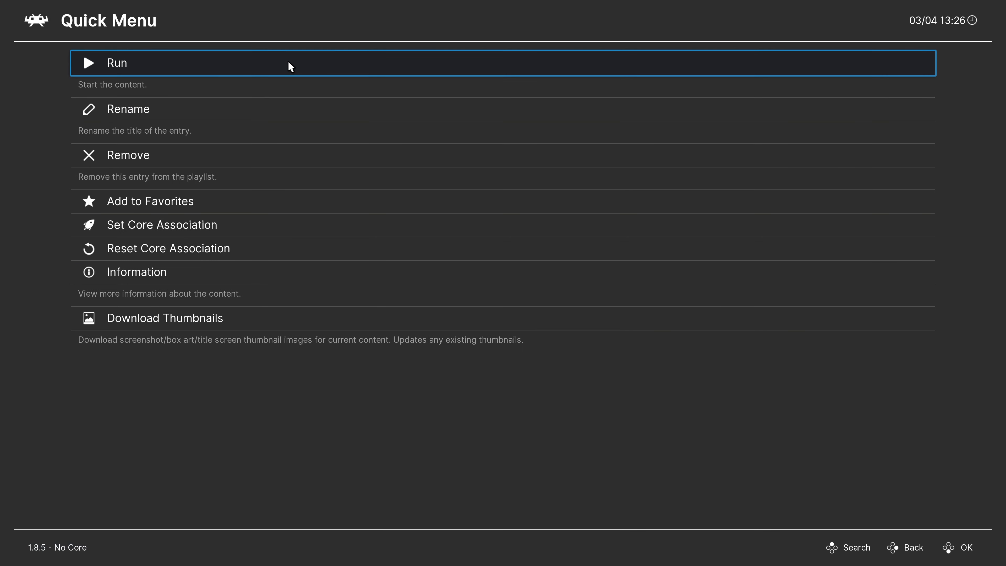
left_click(160, 64)
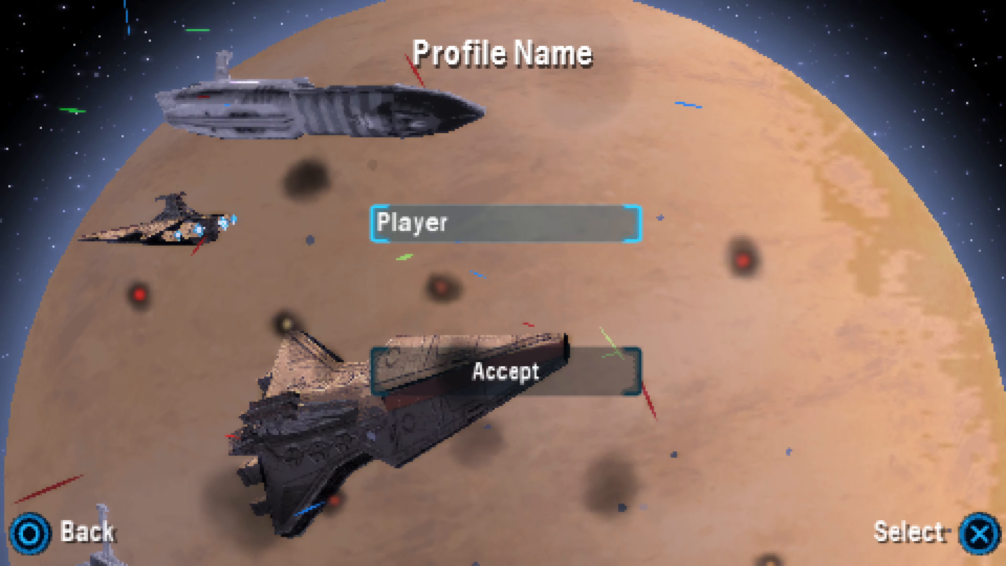
key("Right")
key("Right")
key("Right")
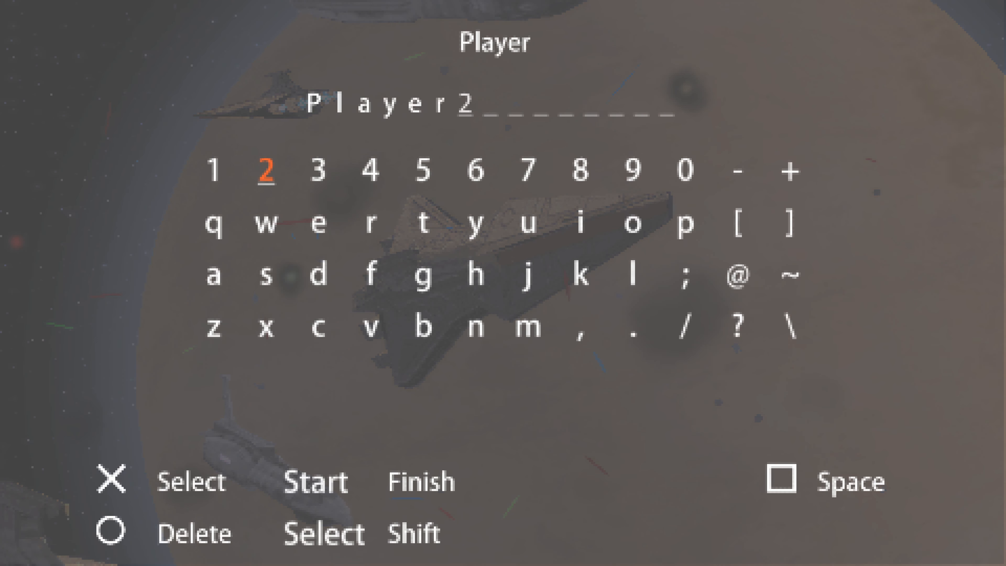
key("Right")
key("Right")
key("Right")
key("Right")
key("Right")
key("Right")
key("Right")
key("Right")
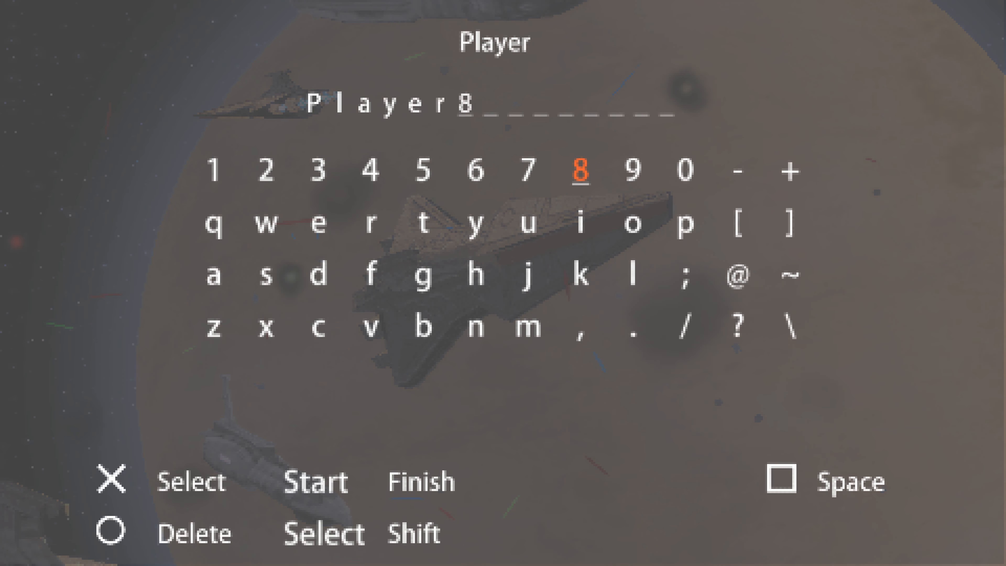
key("Down")
key("Left")
key("Left")
key("Left")
key("Left")
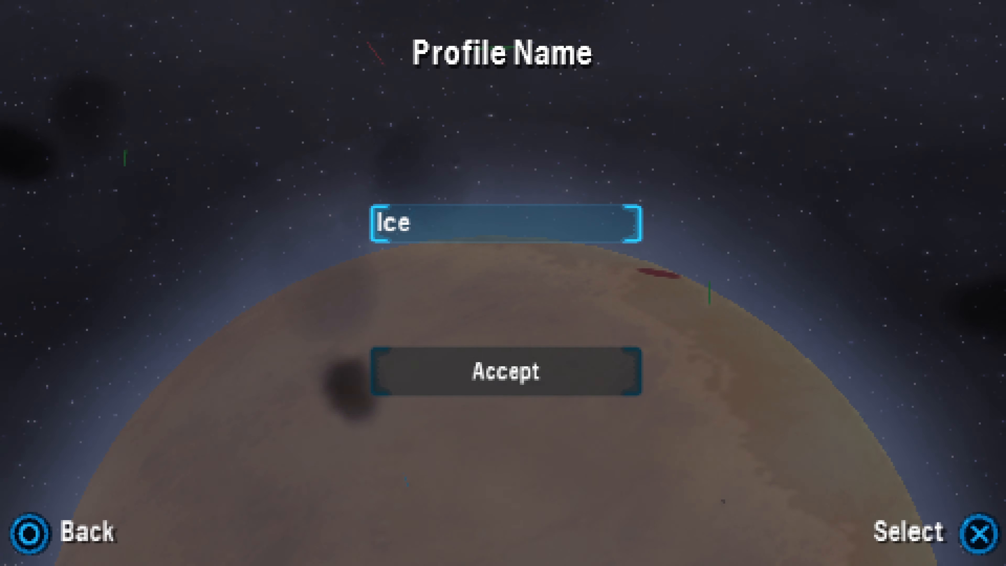
key("F1")
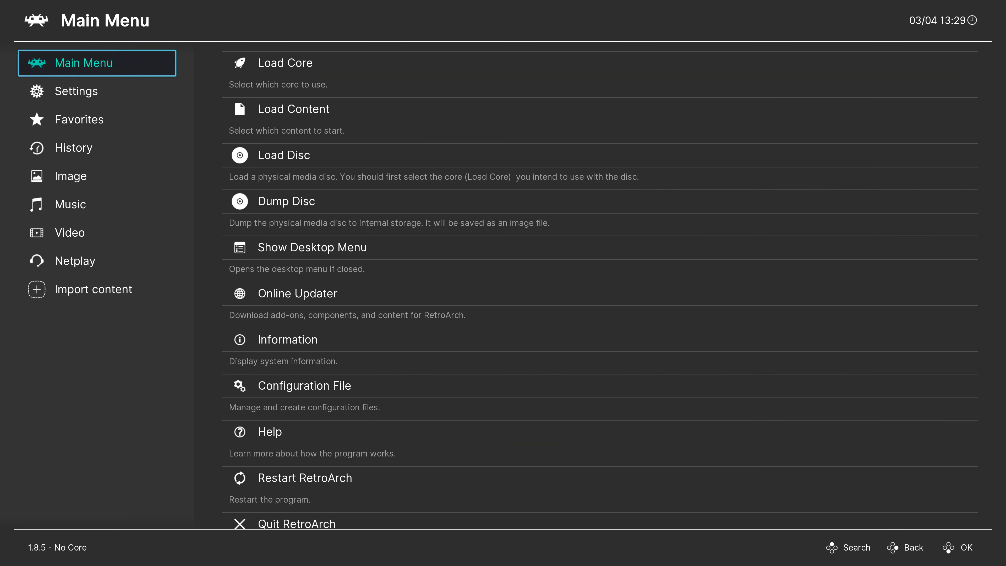
Step: Switch RetroArch to the desktop menu and dismiss the welcome message
key("Right")
key("Down")
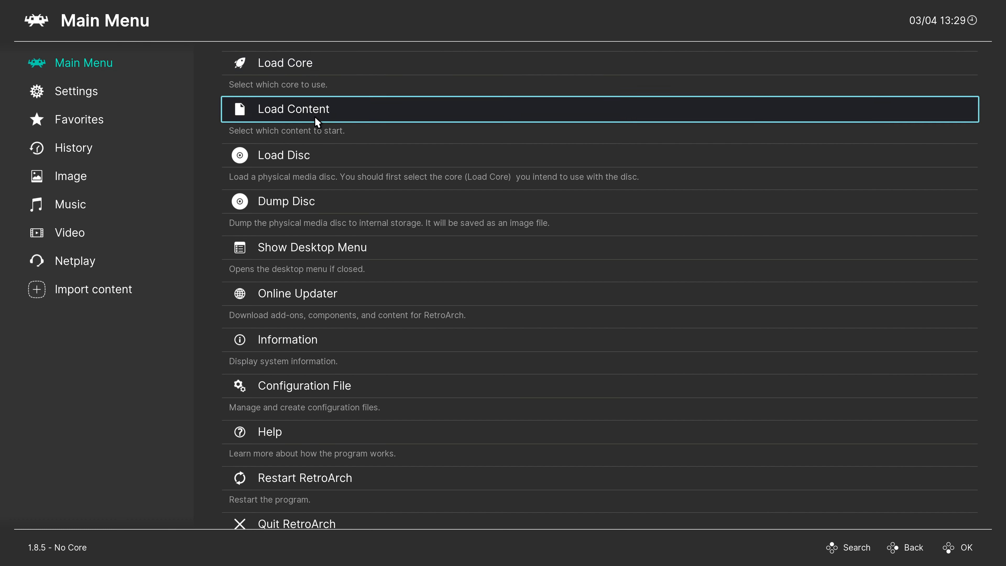
left_click(418, 247)
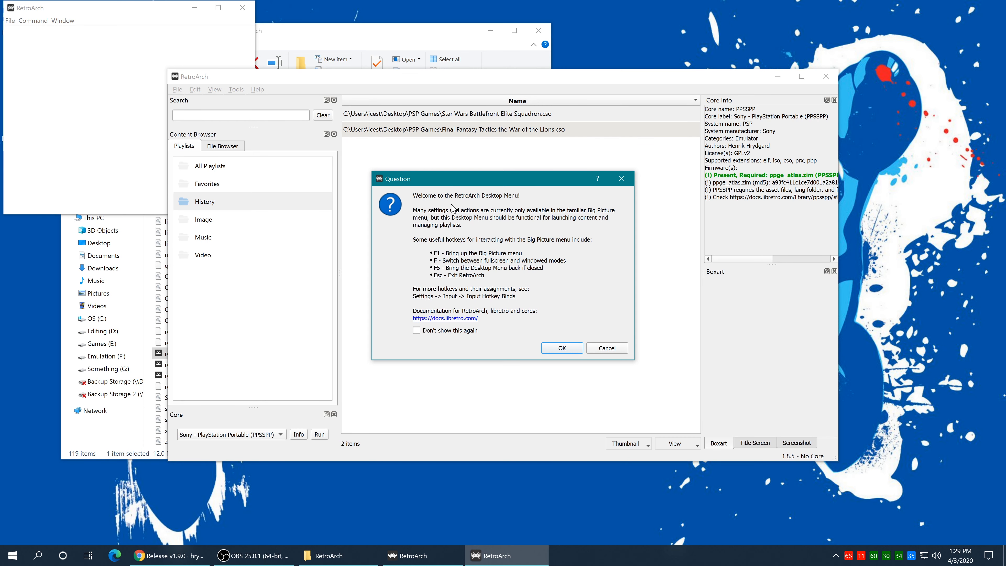
left_click(603, 349)
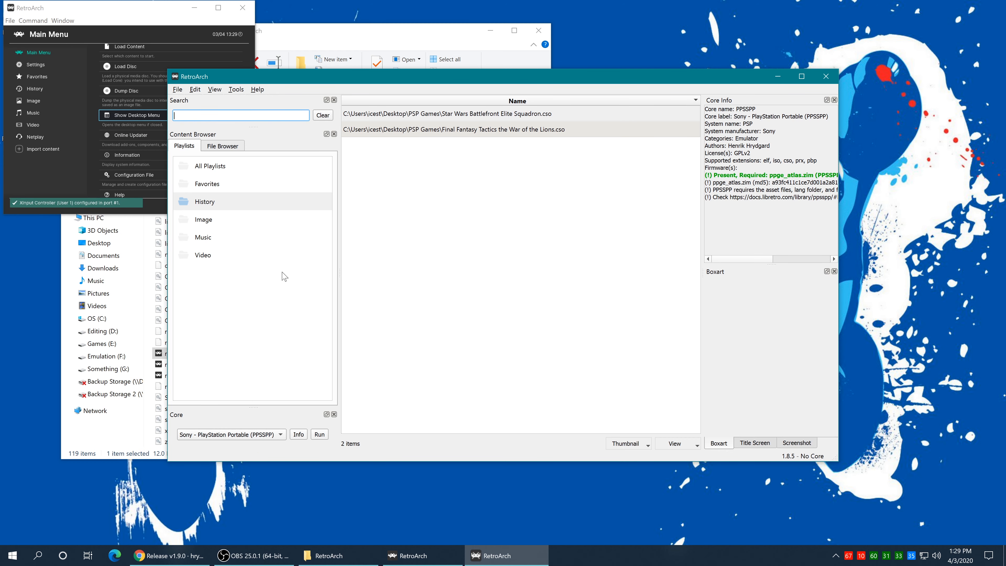
Step: Create a new playlist named 'Sony - PlayStation Portable' and select it
left_click(216, 294)
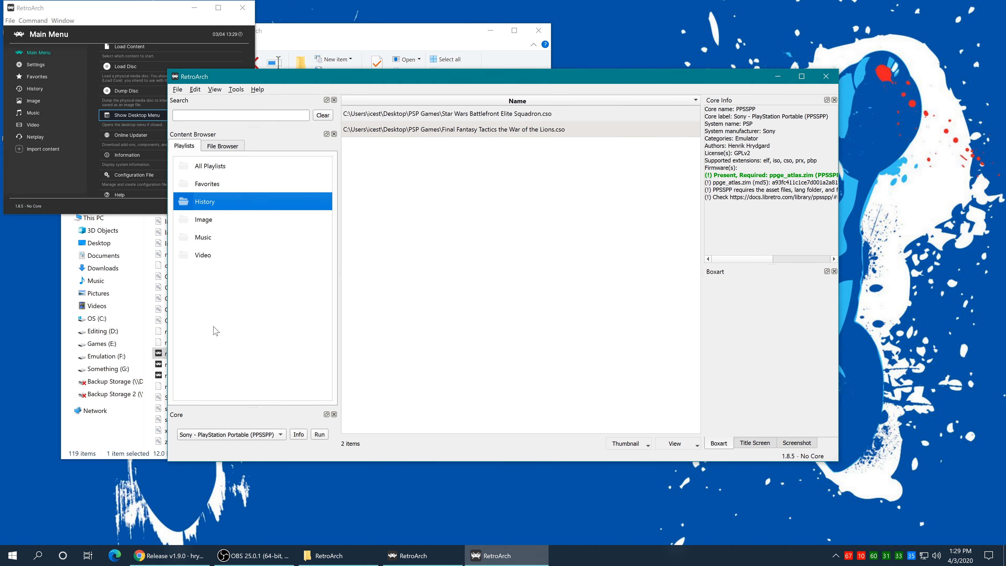
right_click(216, 297)
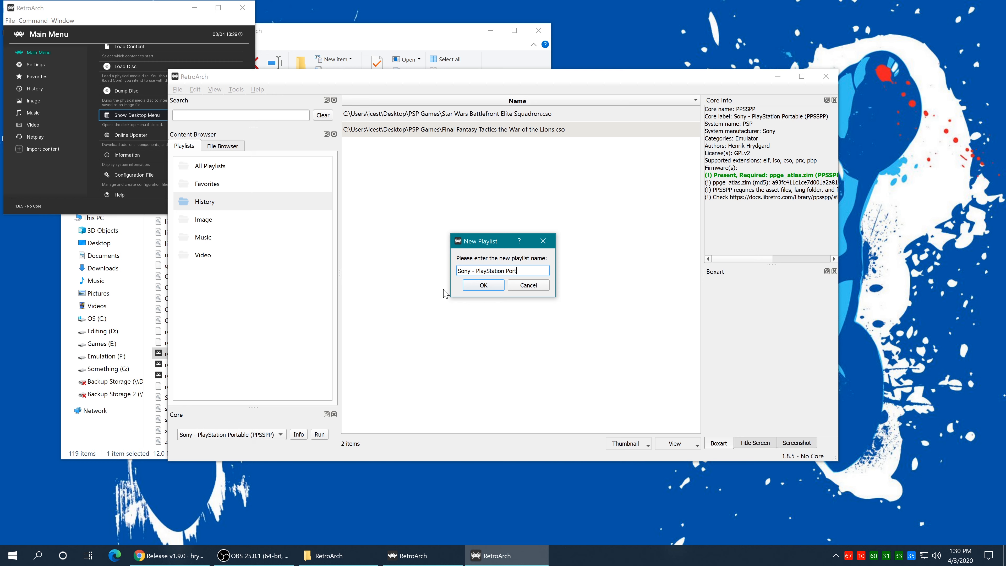
key("Return")
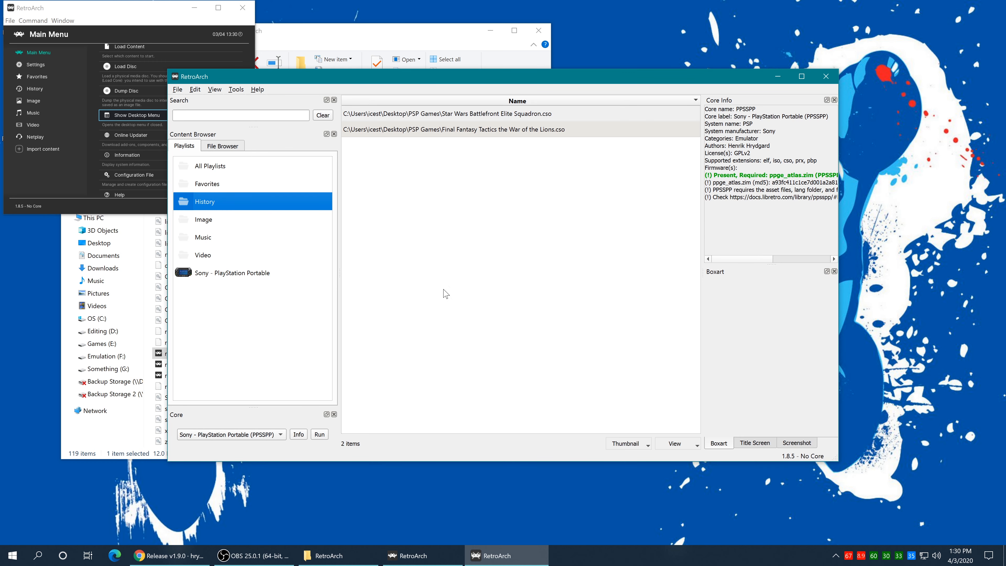
left_click(185, 277)
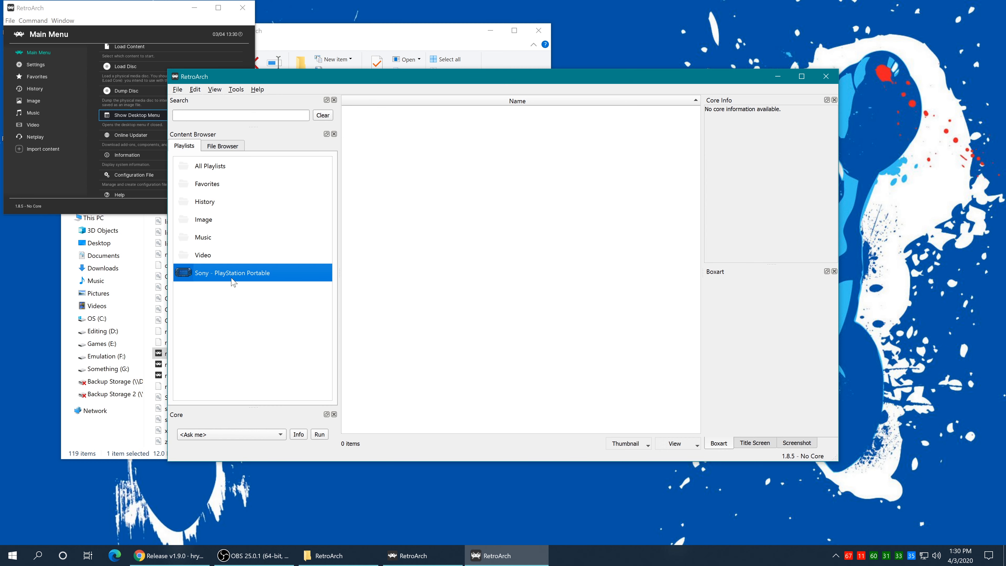
Step: Add Ace Combat - Joint Assault from Desktop\PSP Games with PPSSPP core and Sony - PlayStation Portable database
left_click(462, 253)
right_click(410, 148)
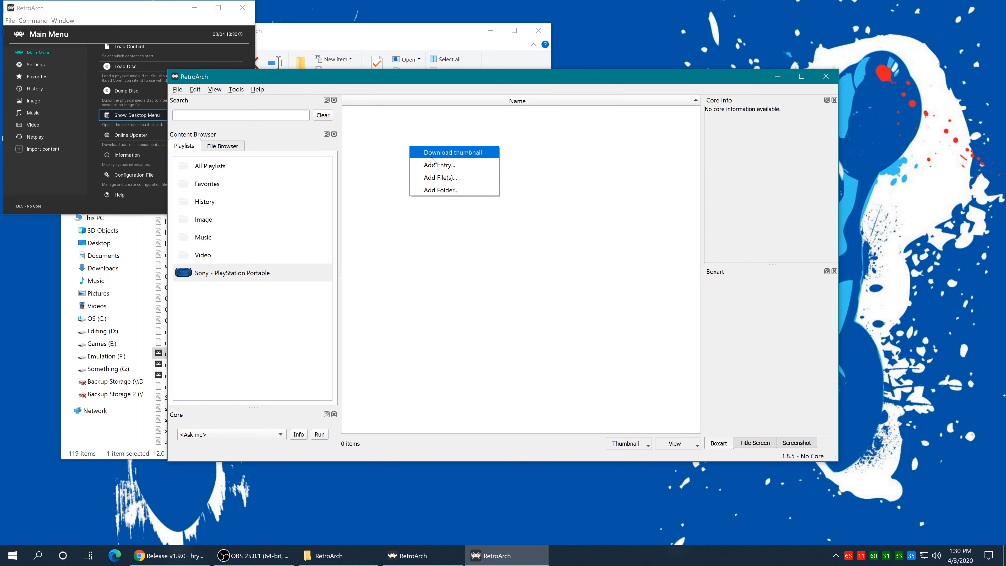
left_click(465, 180)
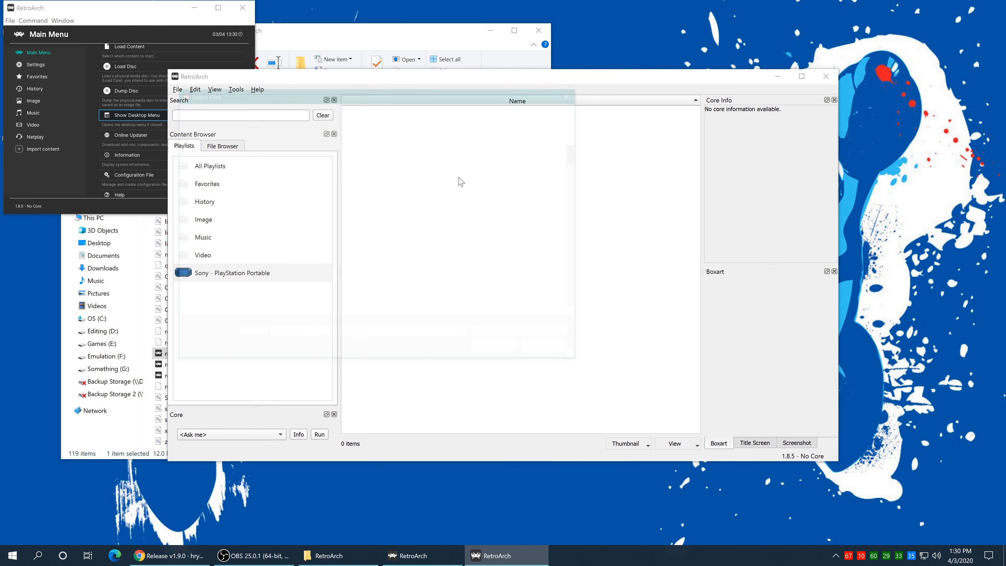
left_click(222, 171)
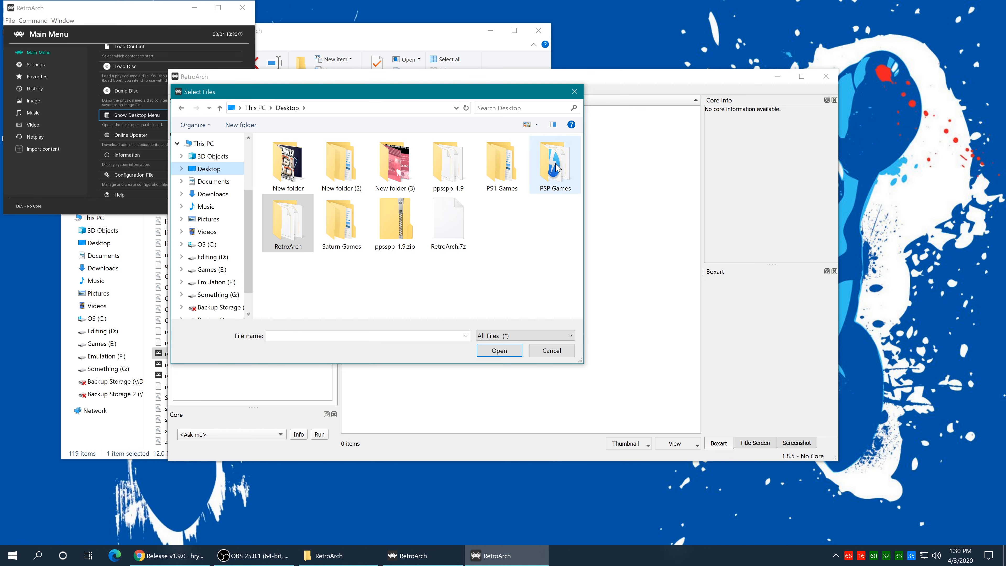
mouse_move(557, 169)
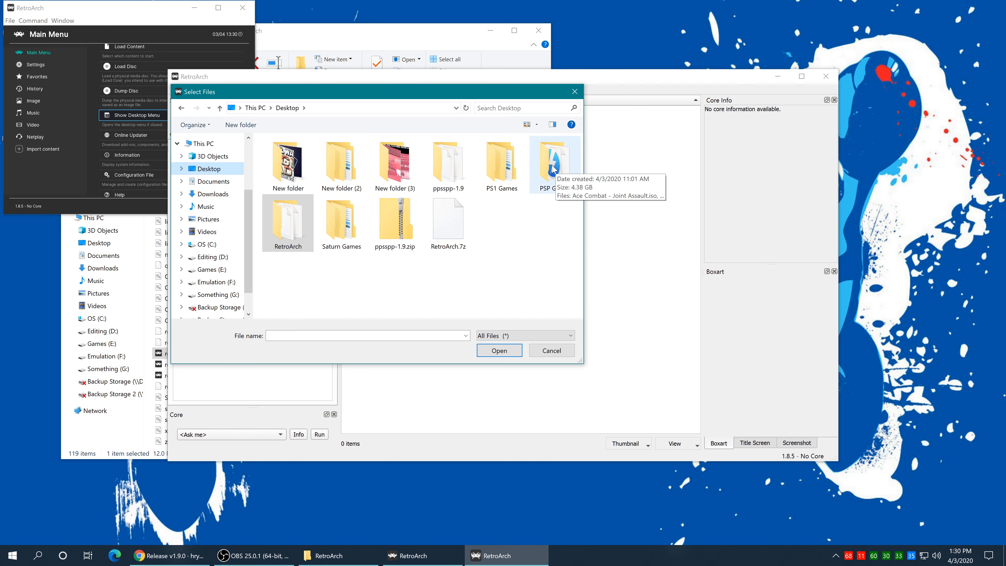
double_click(554, 169)
double_click(332, 157)
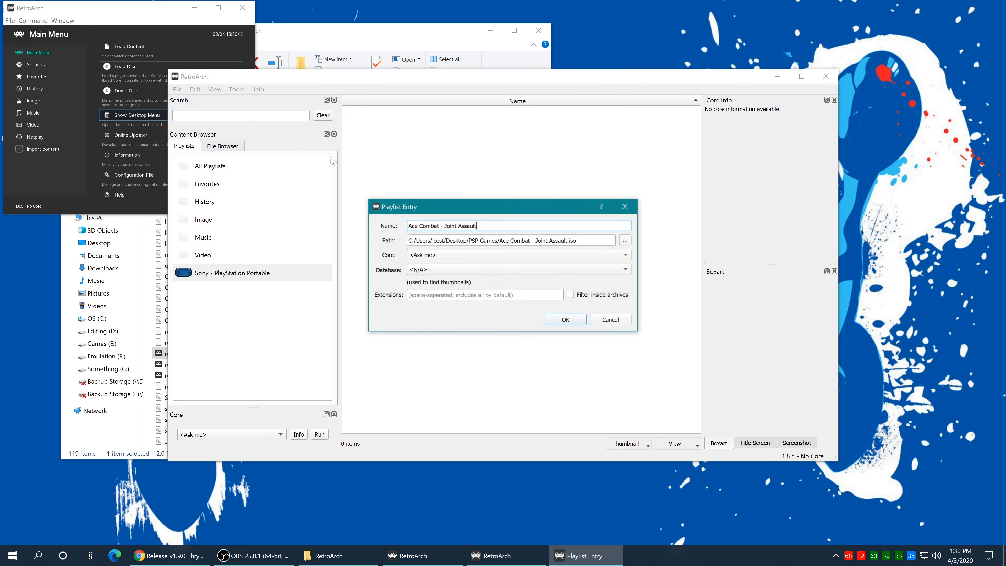
left_click(440, 255)
left_click(439, 265)
left_click(436, 271)
left_click(439, 281)
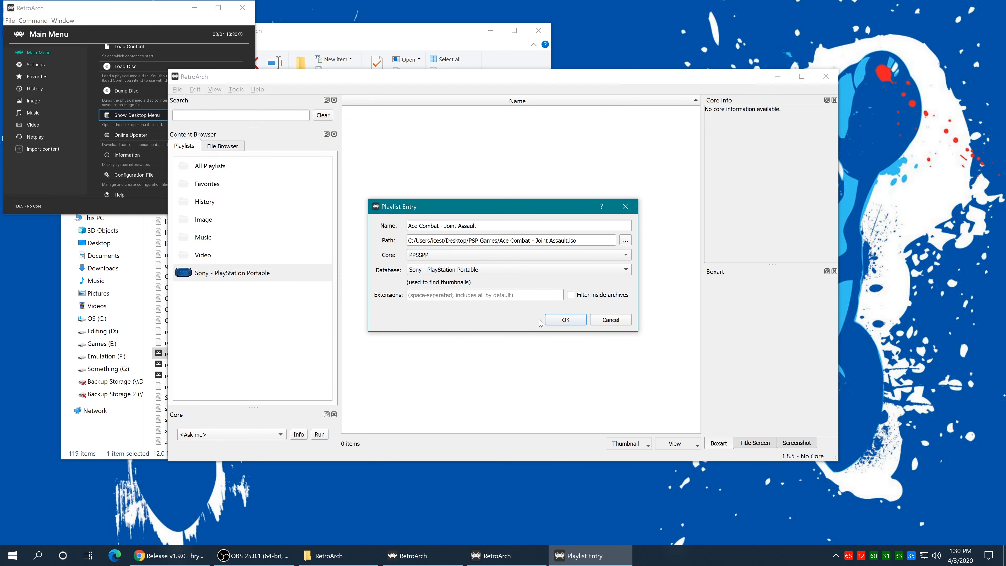
left_click(568, 321)
Step: Add Crisis Core Final Fantasy VII with the PPSSPP core and Sony - PlayStation Portable database
right_click(395, 148)
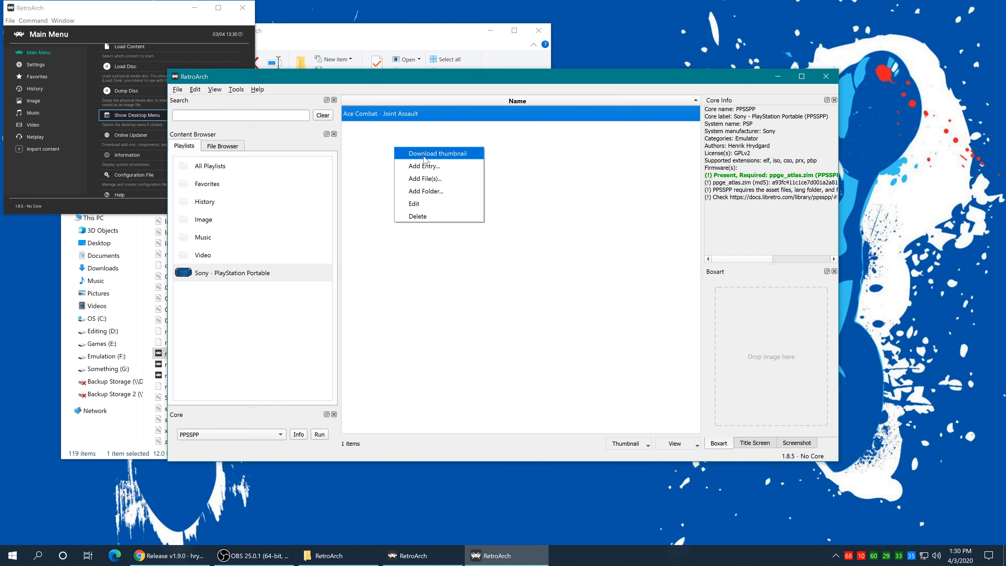
left_click(444, 181)
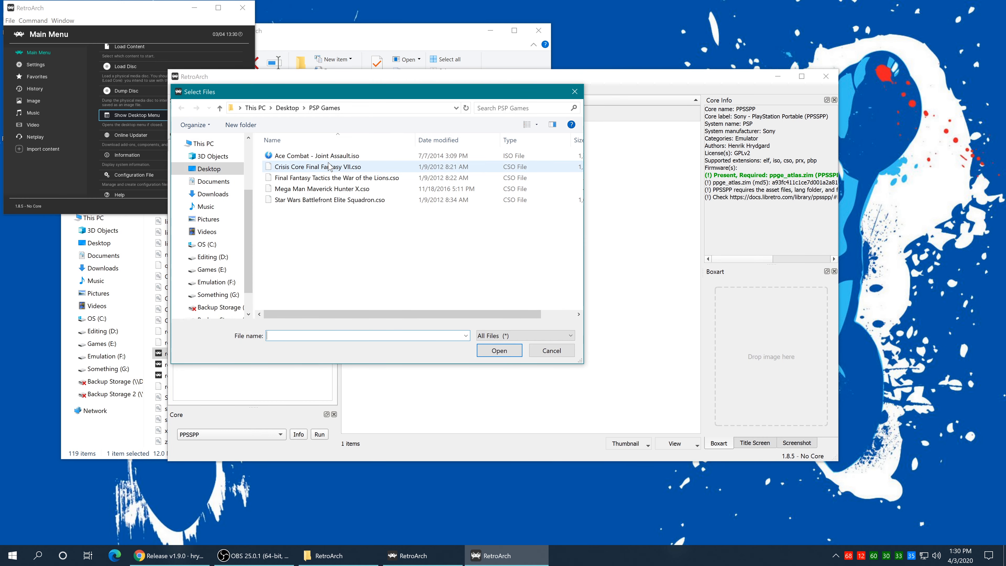
double_click(332, 170)
left_click(487, 256)
left_click(465, 270)
left_click(466, 270)
left_click(466, 279)
left_click(566, 320)
Step: Add Final Fantasy Tactics, Mega Man Maverick Hunter X and Star Wars Battlefront Elite Squadron
right_click(392, 188)
left_click(436, 220)
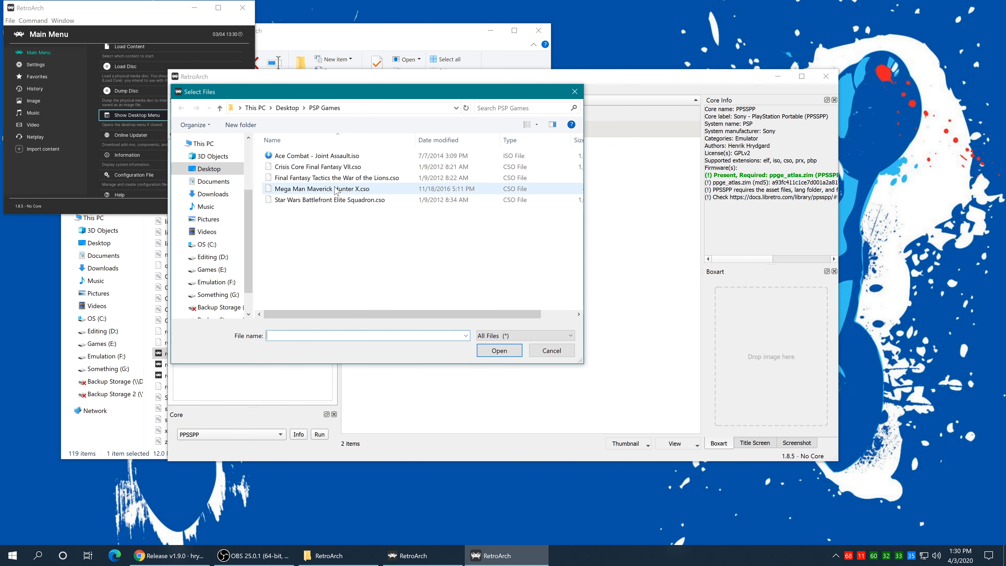
double_click(333, 180)
left_click(566, 320)
left_click(565, 320)
left_click(566, 320)
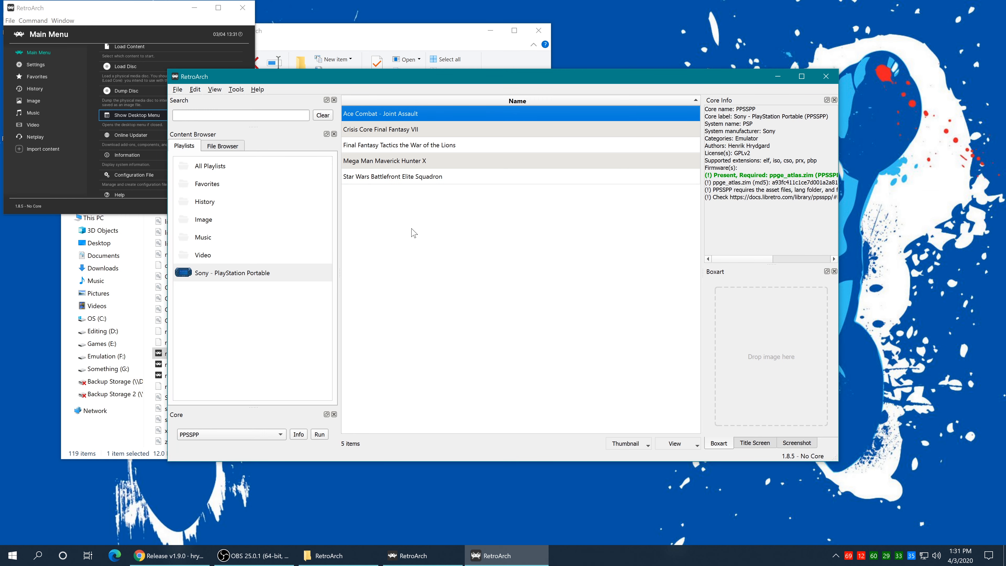
Step: Download thumbnails for Ace Combat and check its Boxart, Title Screen and Screenshot tabs
right_click(396, 116)
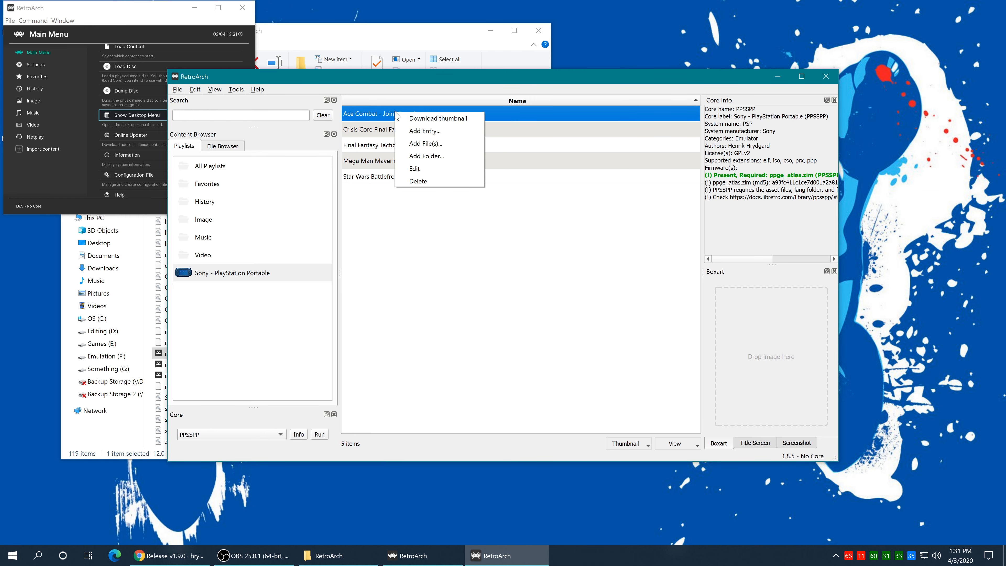
left_click(448, 118)
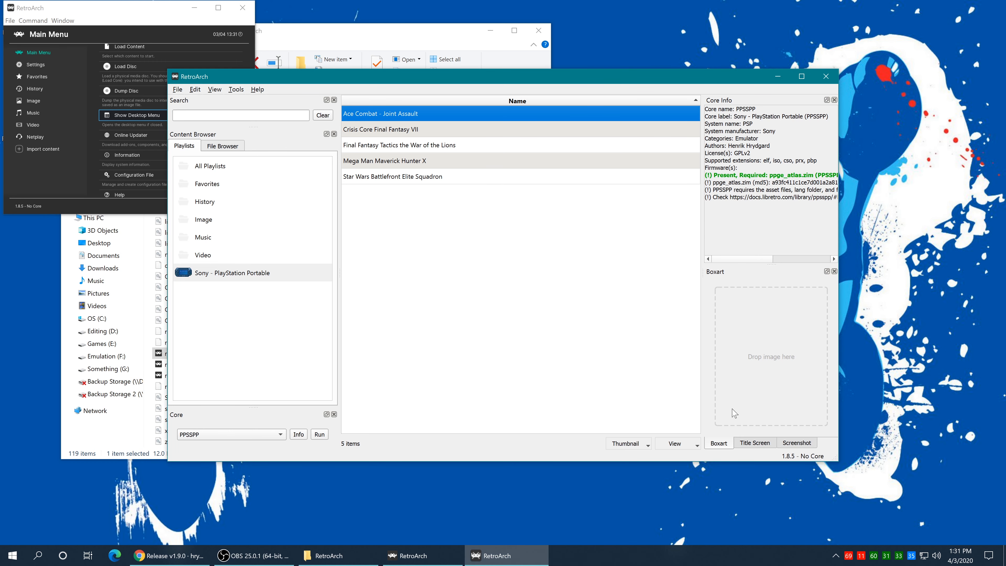
left_click(753, 444)
left_click(795, 450)
left_click(718, 446)
left_click(748, 446)
left_click(798, 446)
left_click(719, 446)
left_click(749, 446)
left_click(797, 445)
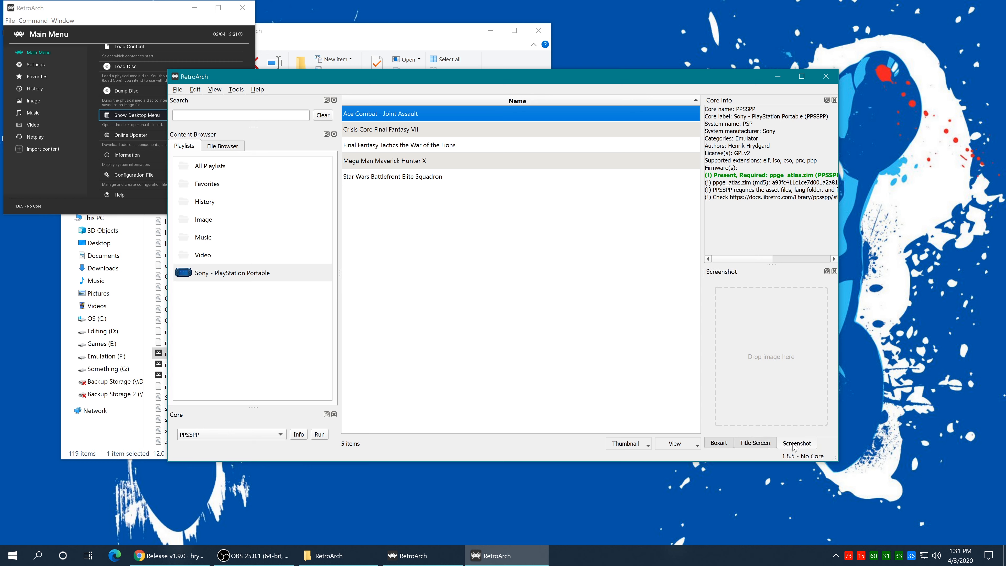
left_click(719, 443)
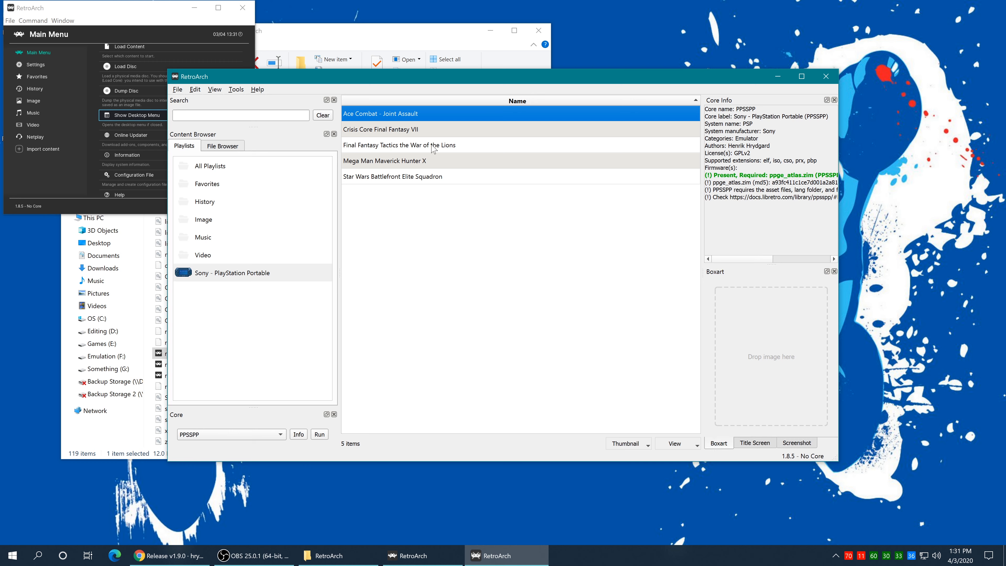
Step: Rename the entry to 'Ace Combat - Joint Assault (USA)' and retry the thumbnail download
left_click(427, 115)
left_click(427, 115)
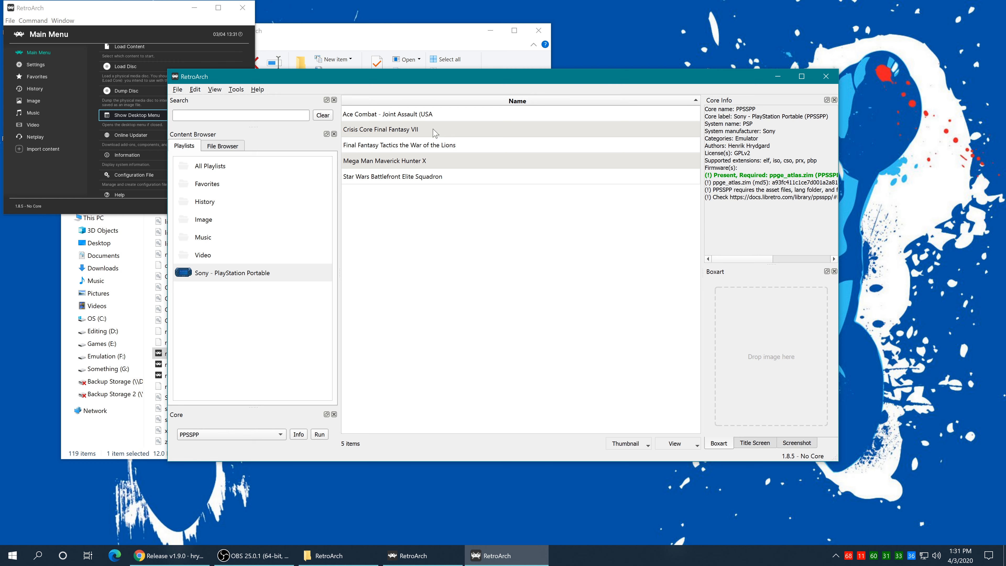
key("Return")
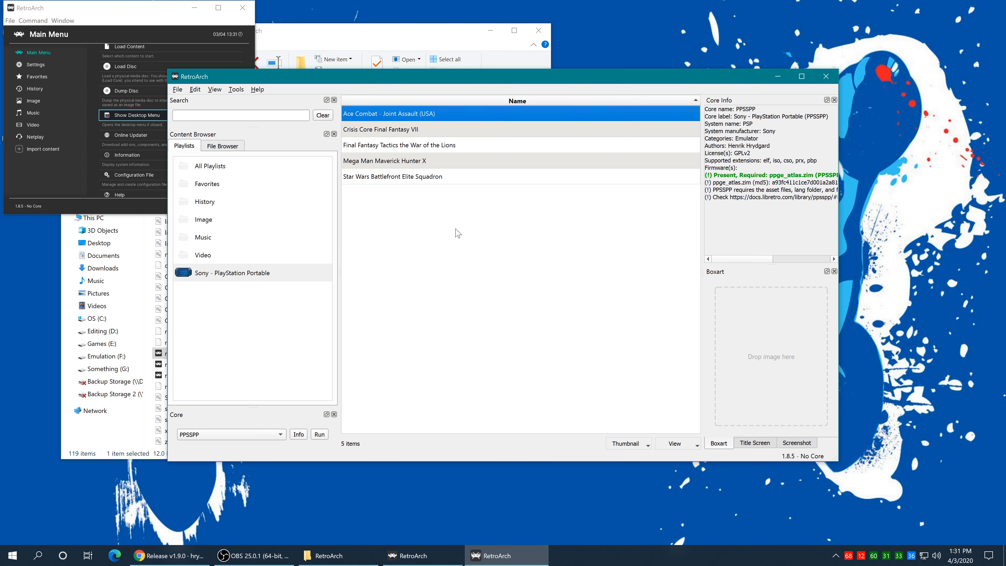
right_click(428, 112)
left_click(443, 116)
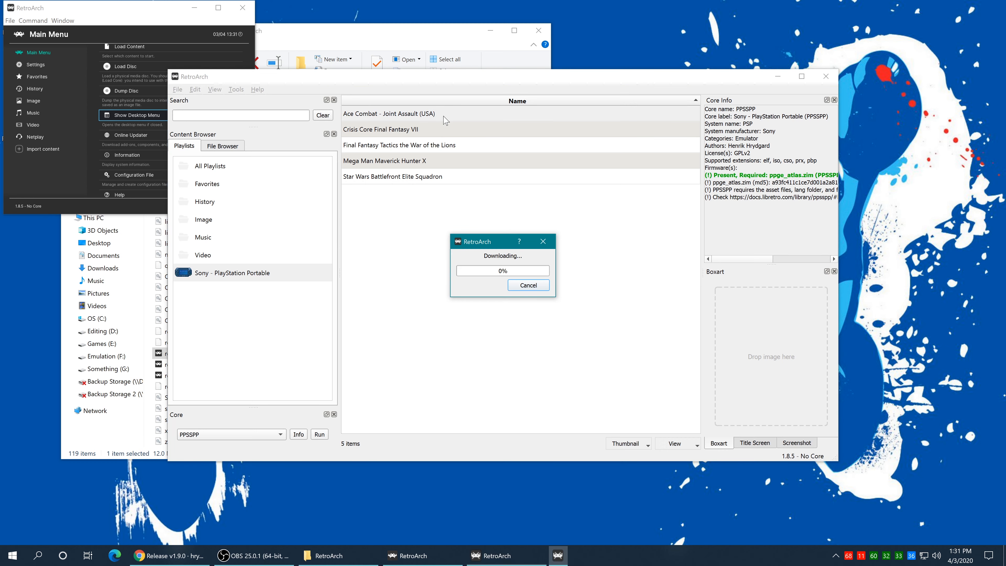
left_click(756, 445)
left_click(786, 448)
left_click(718, 446)
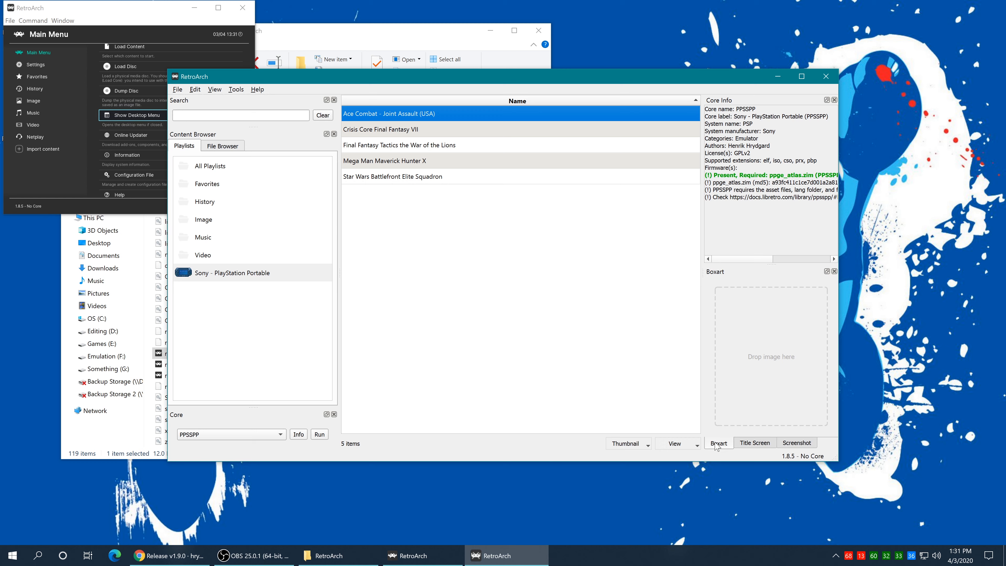
left_click(756, 445)
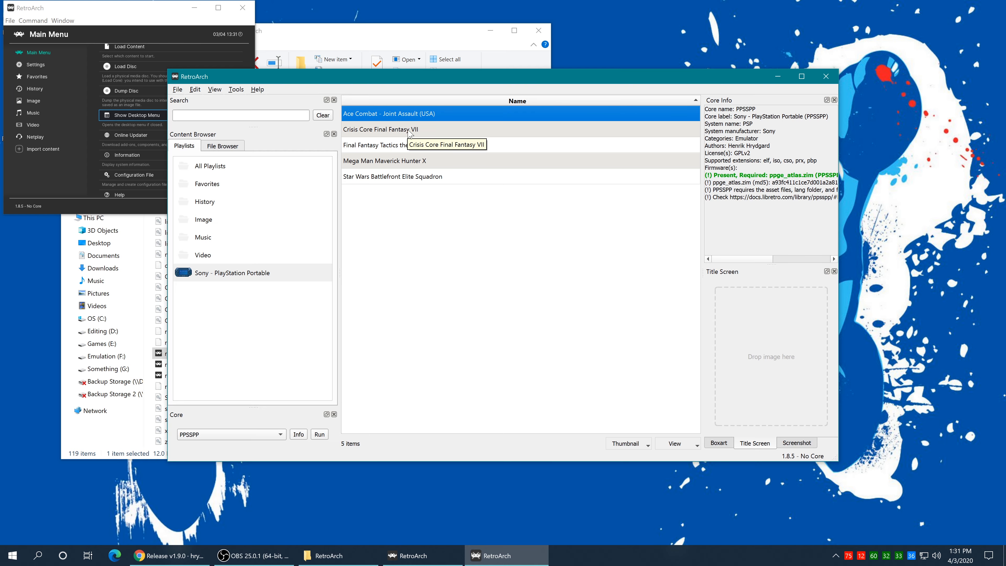
left_click(418, 133)
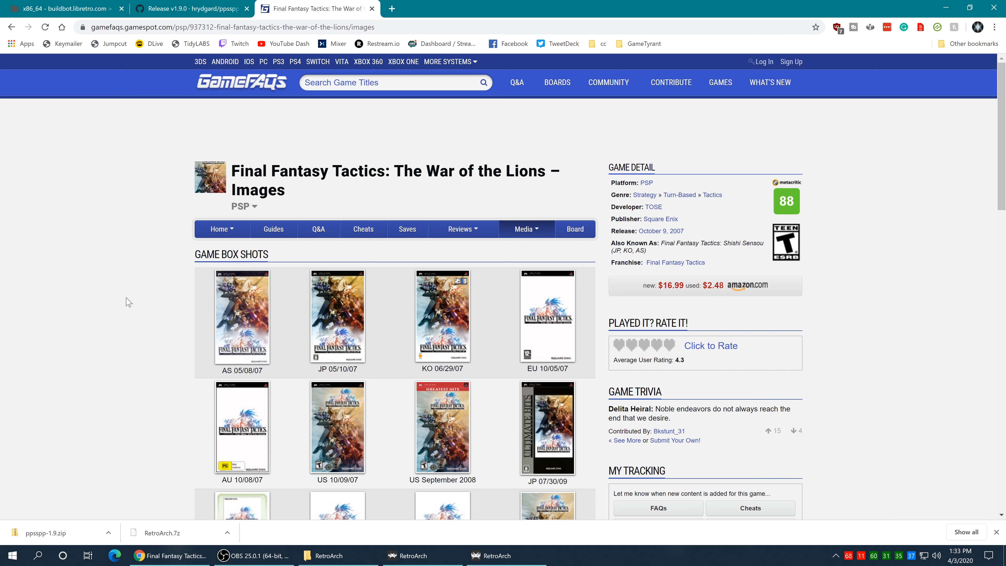
Step: Save the full-size US box scan of Final Fantasy Tactics to the Desktop as 82426_front.jpg
left_click(338, 438)
scroll(180, 333, "down", 4)
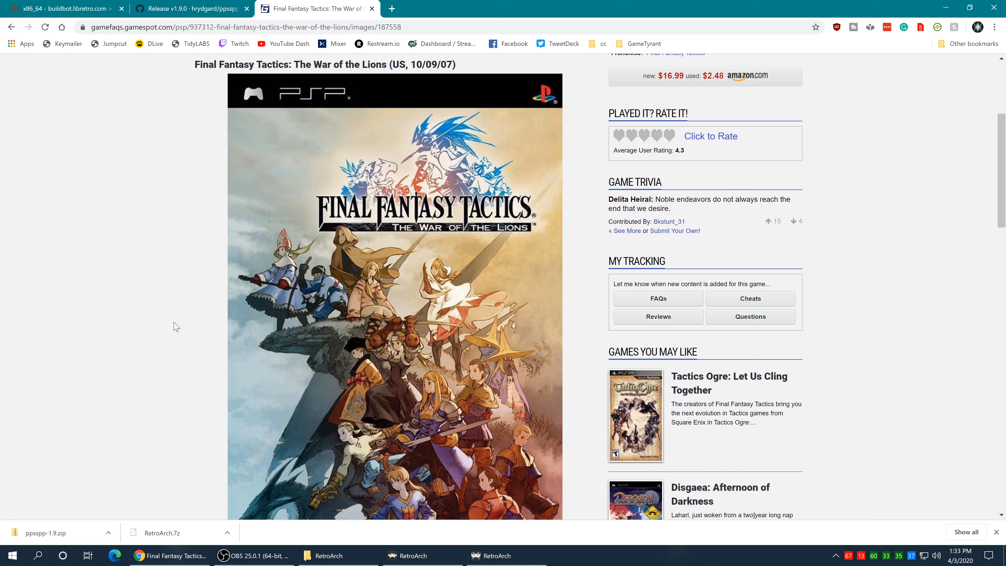
scroll(176, 327, "down", 5)
scroll(193, 345, "up", 6)
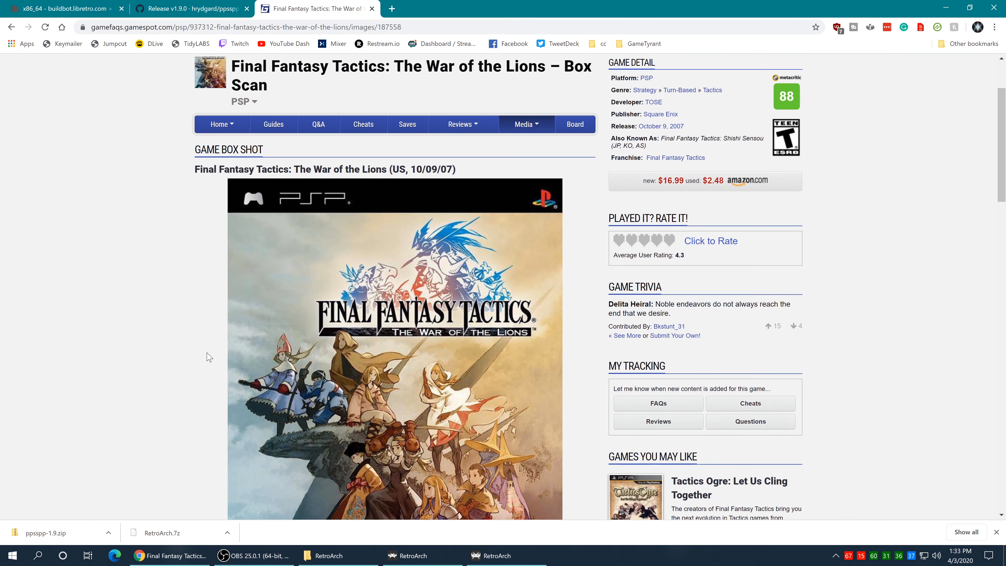
scroll(207, 358, "down", 10)
scroll(202, 361, "down", 20)
scroll(198, 370, "up", 20)
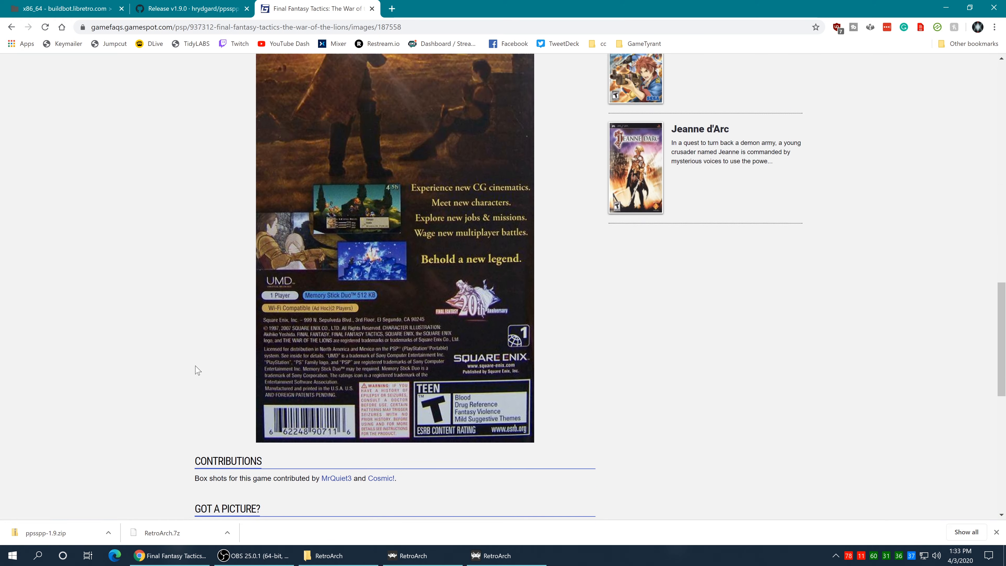
right_click(371, 312)
left_click(408, 336)
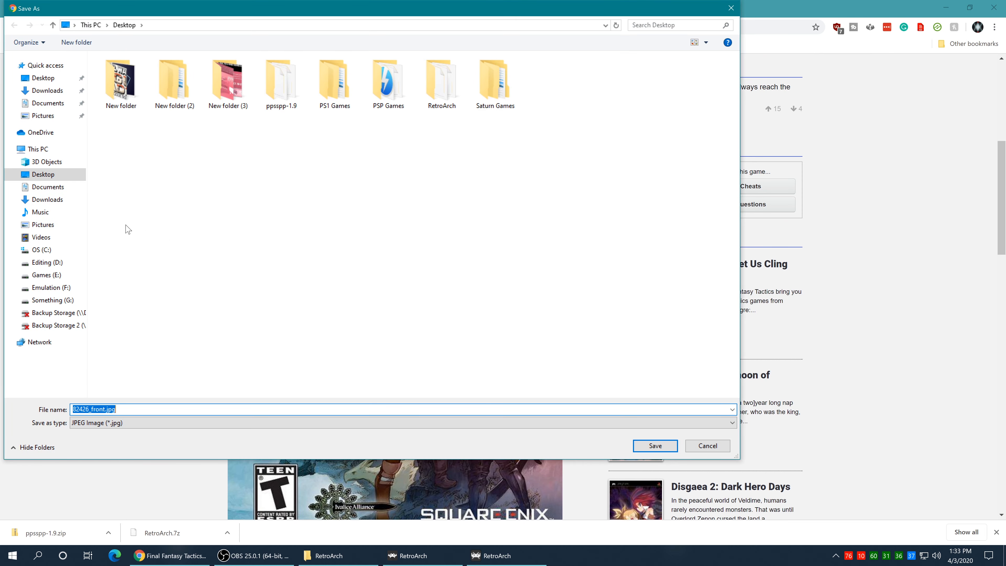
left_click(54, 176)
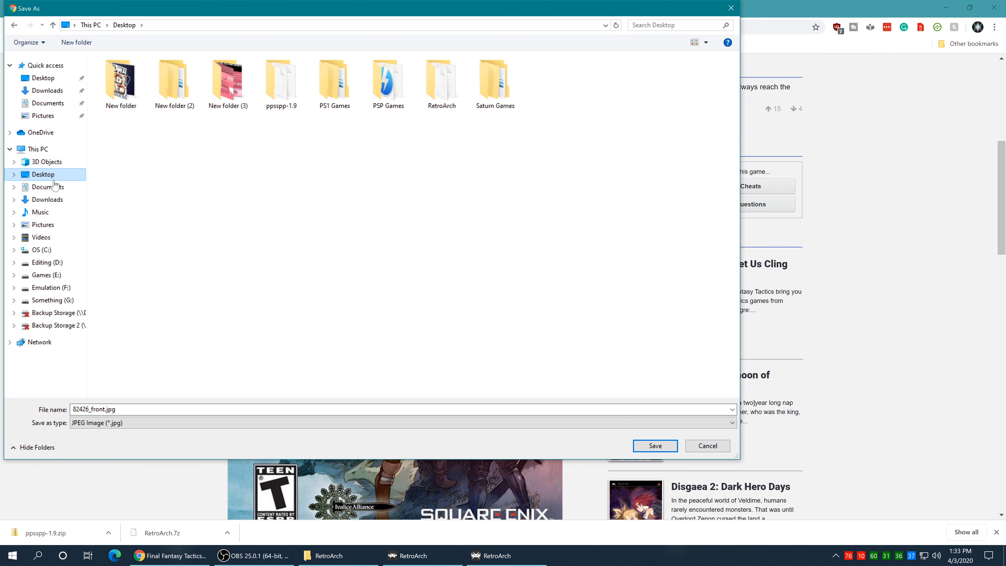
left_click(658, 447)
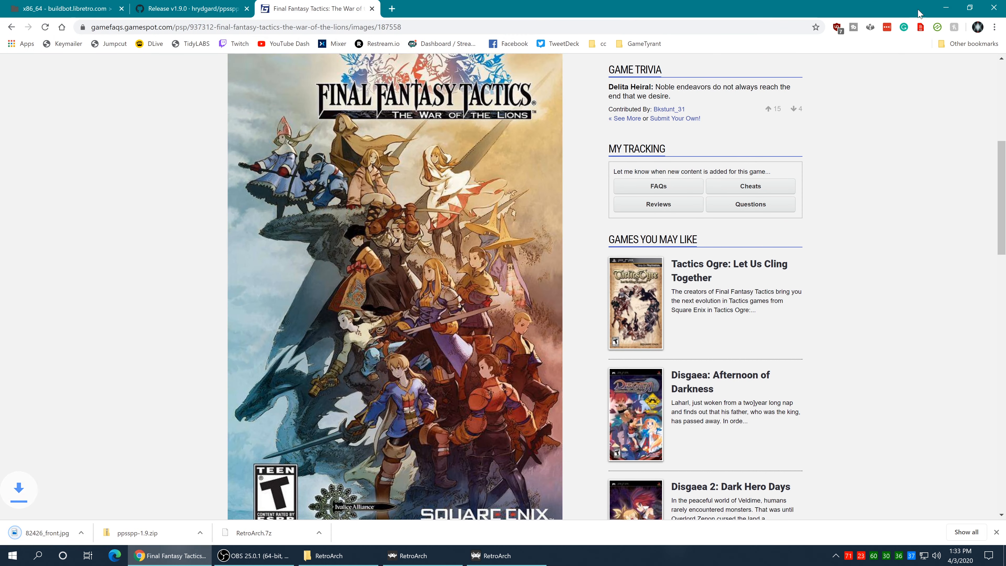
Step: Drag 82426_front.jpg from the desktop onto the Final Fantasy Tactics entry's Boxart box
left_click(947, 8)
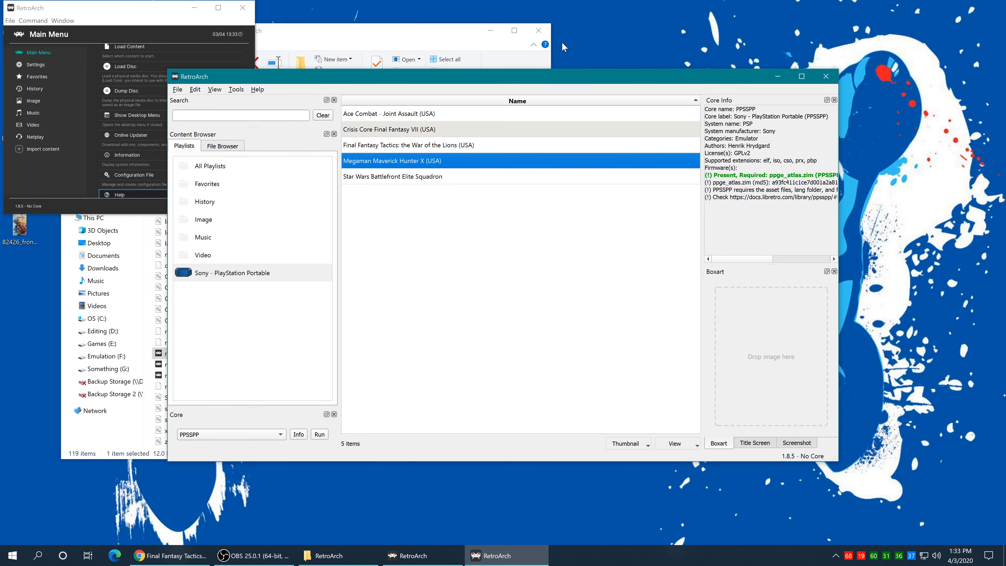
left_click(23, 232)
left_click(446, 146)
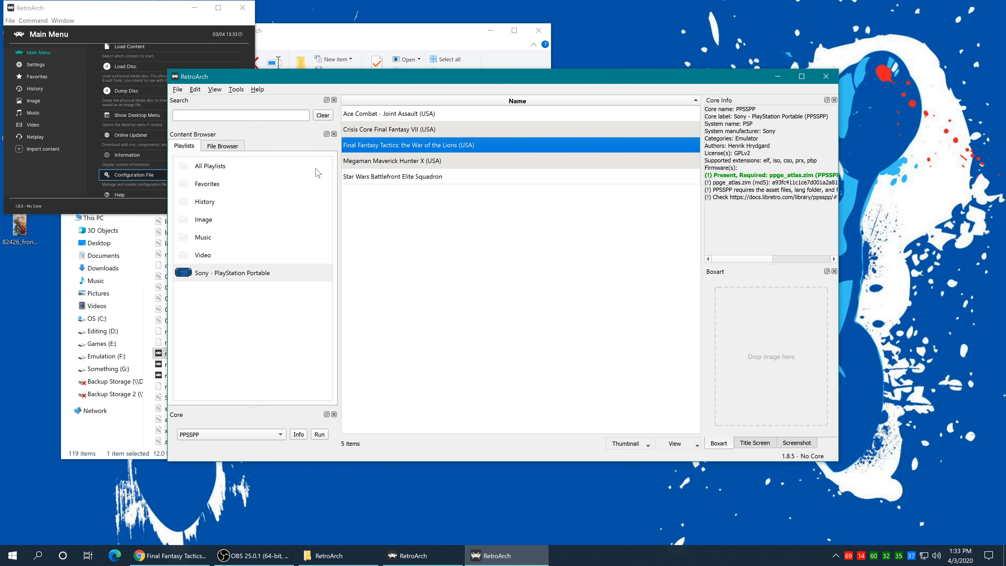
left_click_drag(19, 228, 787, 361)
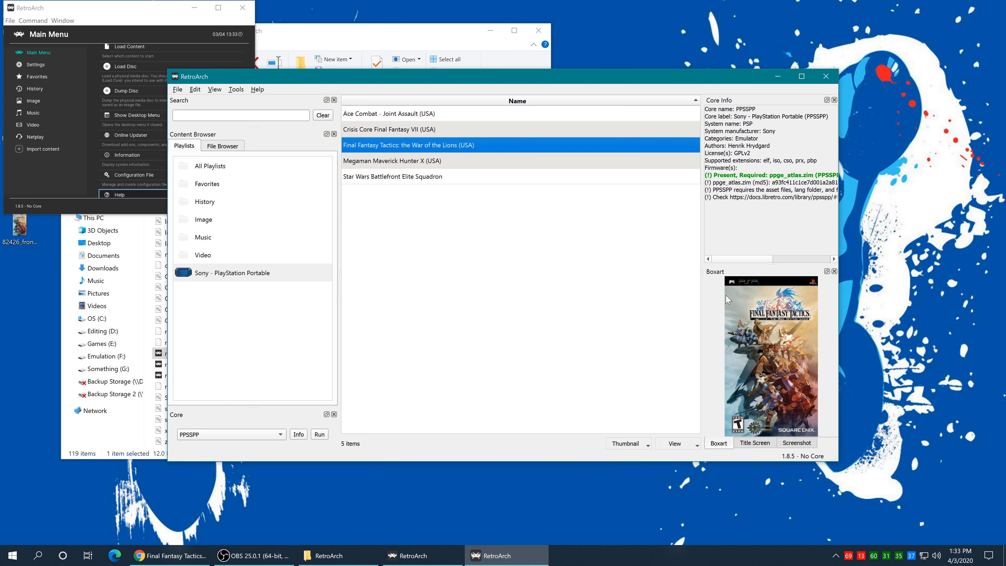
left_click(404, 146)
Step: Relaunch retroarch.exe, go to the PlayStation Portable playlist and switch to fullscreen
left_click(247, 8)
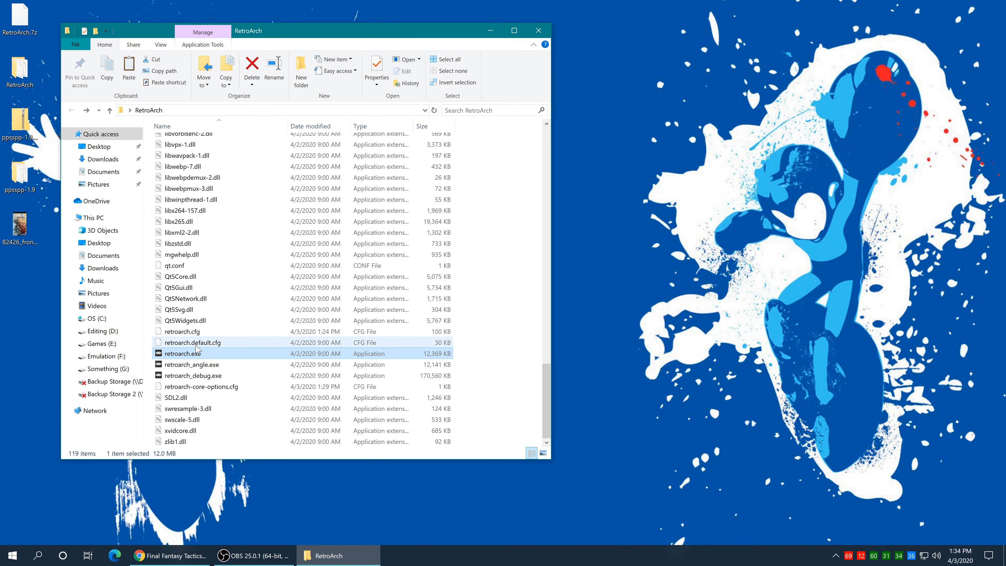
double_click(185, 354)
key("Left")
key("Up")
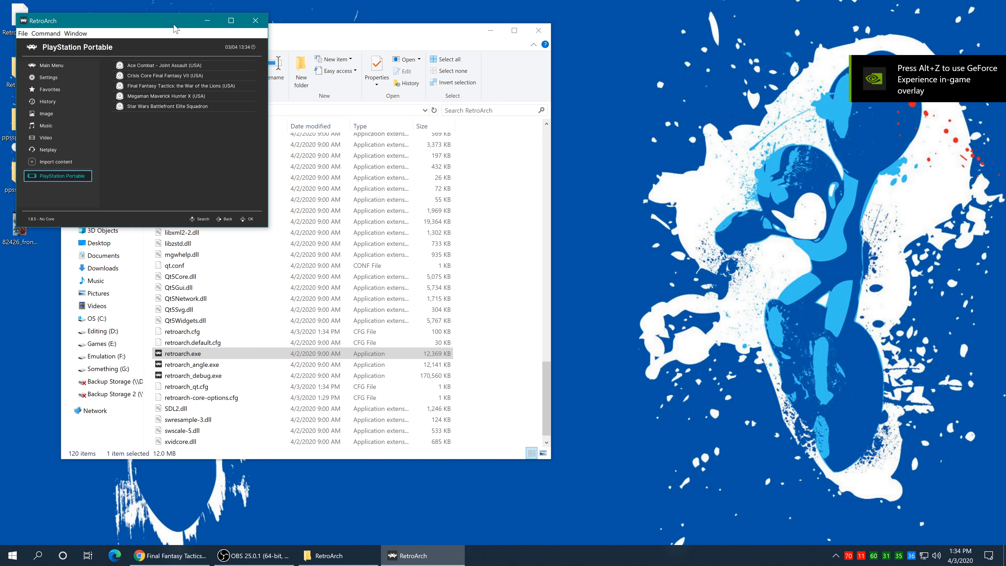
key("f")
key("Right")
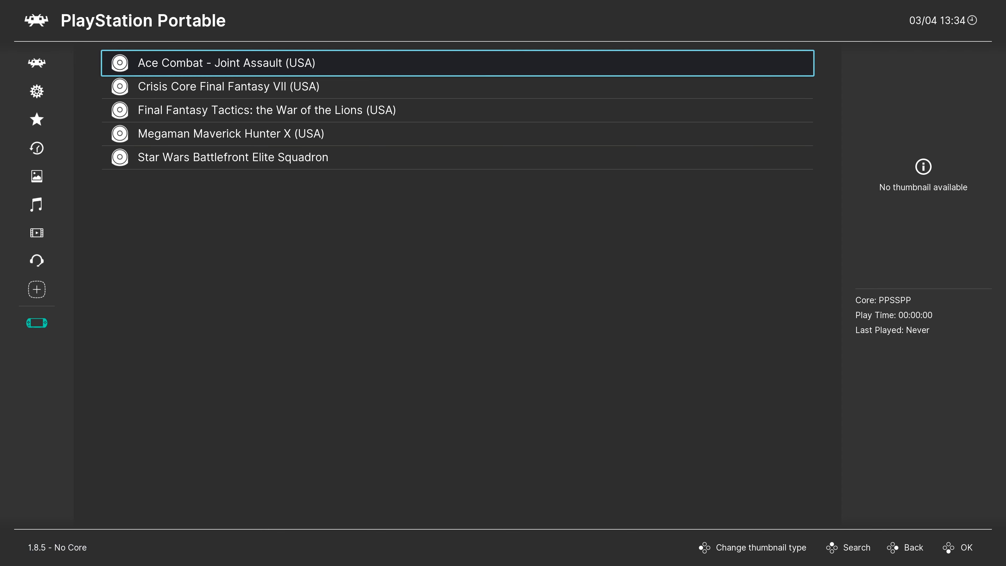
Step: View Final Fantasy Tactics' cover thumbnail, then climb the sidebar up to Favorites
key("Down")
key("Down")
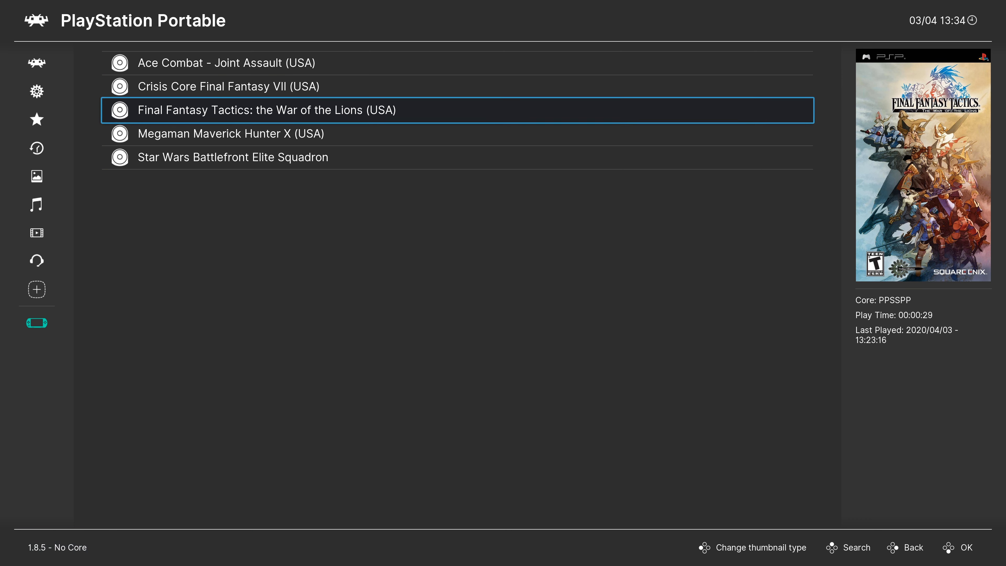
key("Down")
key("Up")
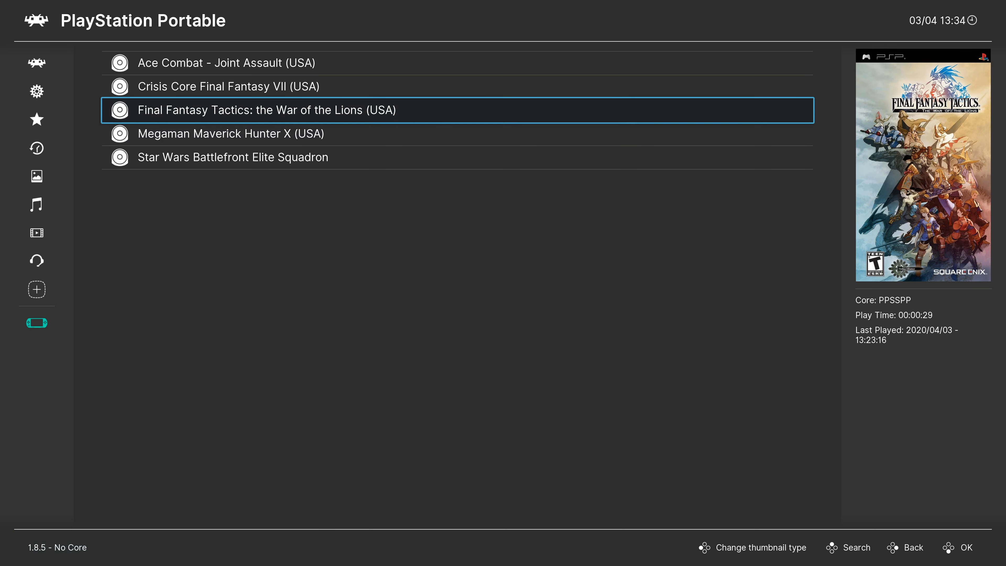
key("Left")
key("Up")
key("Up")
key("Up")
key("Up")
key("Up")
key("Up")
key("Up")
key("Up")
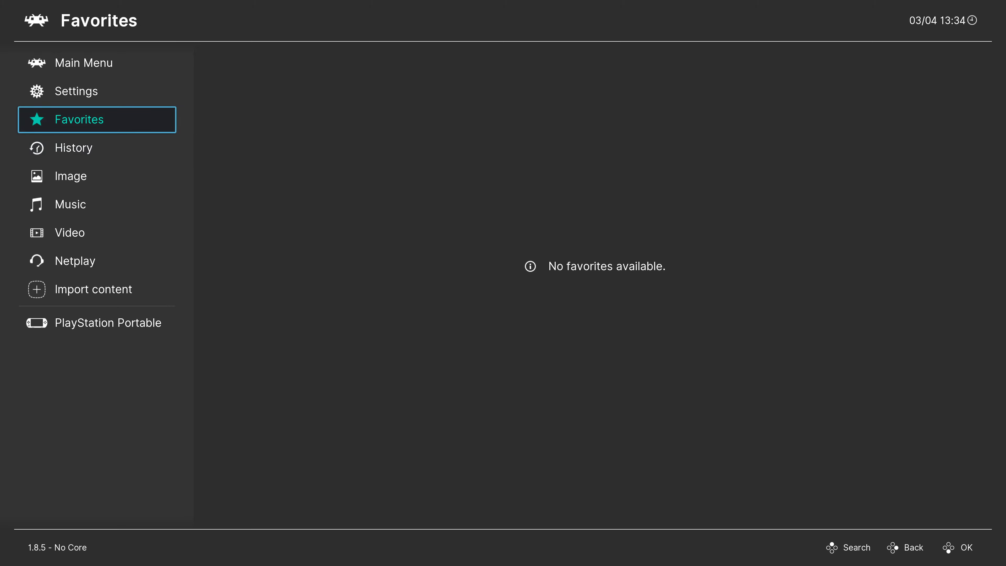
Step: Browse Settings > Input > Port 1 Binds, then return to the PlayStation Portable playlist
key("Right")
key("Down")
key("Down")
key("Down")
key("Return")
key("Down")
key("Down")
key("Down")
key("Down")
key("Down")
key("Down")
key("Down")
key("Down")
key("Down")
key("Down")
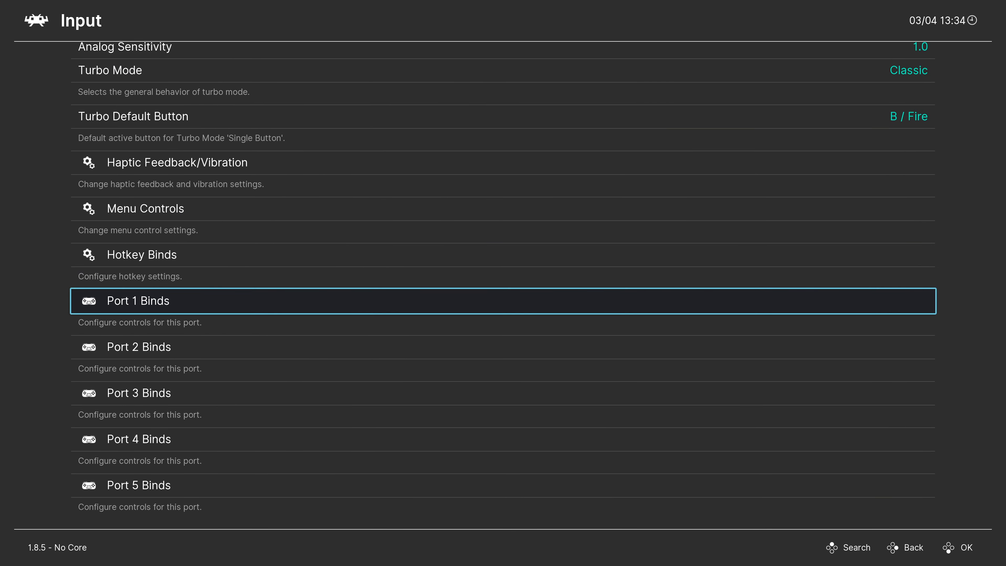
key("Return")
key("Down")
key("Down")
key("Down")
key("Down")
key("Down")
key("Down")
key("Down")
key("Down")
key("Down")
key("Down")
key("Down")
key("Down")
key("Down")
key("Down")
key("Down")
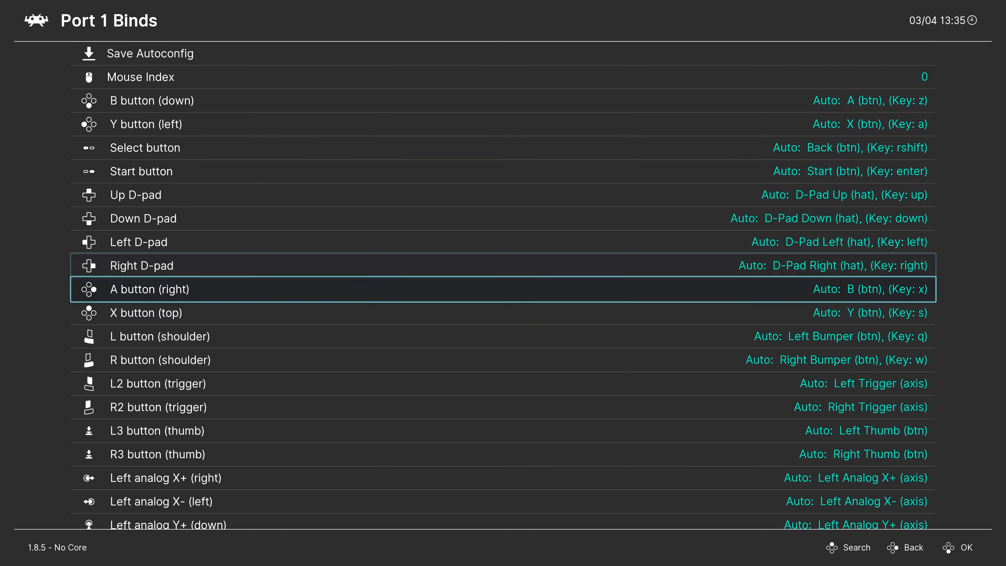
key("Up")
key("Up")
key("Up")
key("Up")
key("Up")
key("Up")
key("Up")
key("Up")
key("Up")
key("Up")
key("Up")
key("Up")
key("Up")
key("Down")
key("Down")
key("Down")
key("Down")
key("Down")
key("Down")
key("Down")
key("Down")
key("Down")
key("Down")
key("Down")
key("Down")
key("Down")
key("Down")
key("Down")
key("Down")
key("Down")
key("Down")
key("Down")
key("Down")
key("Down")
key("Down")
key("Down")
key("Down")
key("Down")
key("Down")
key("Down")
key("Down")
key("Down")
key("Down")
key("Down")
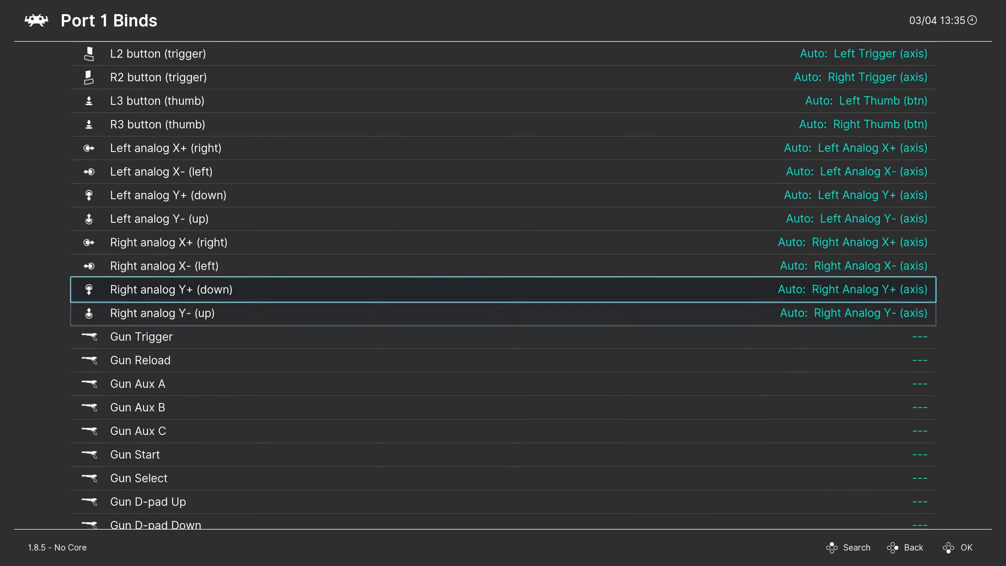
key("Up")
key("Up")
key("Up")
key("Up")
key("Up")
key("Up")
key("Up")
key("Up")
key("Up")
key("Up")
key("Up")
key("Up")
key("Up")
key("Up")
key("Up")
key("Up")
key("Up")
key("Up")
key("Up")
key("Up")
key("Up")
key("Up")
key("Up")
key("Up")
key("Up")
key("Up")
key("Up")
key("Up")
key("Up")
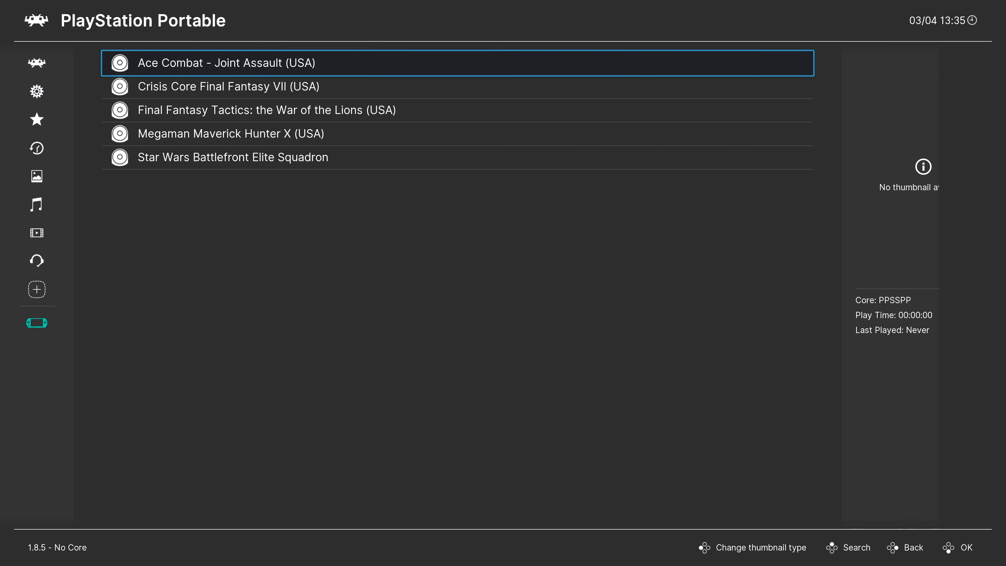
key("Down")
key("Down")
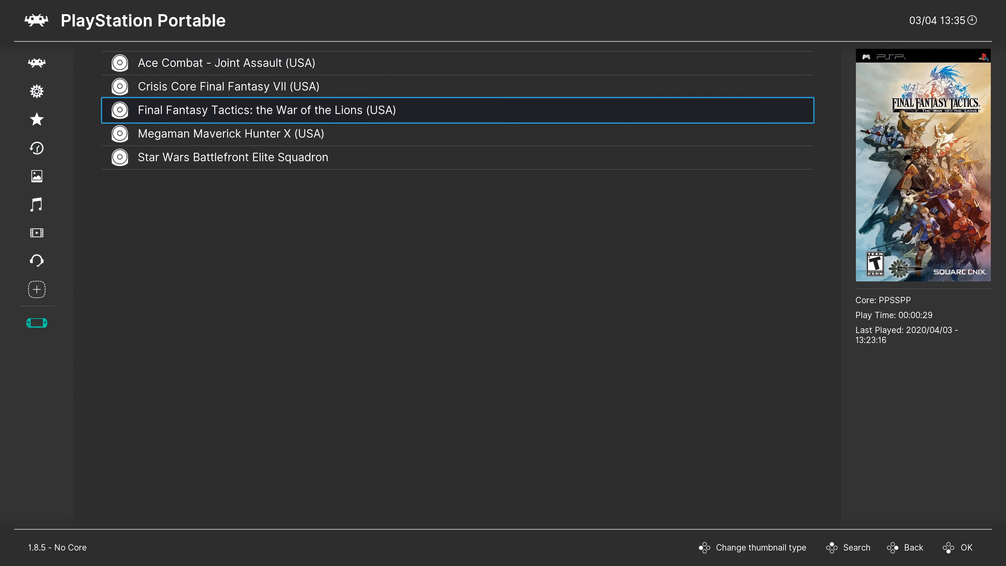
Step: Run Final Fantasy Tactics, open the Quick Menu with F1 and enter Options
key("Return")
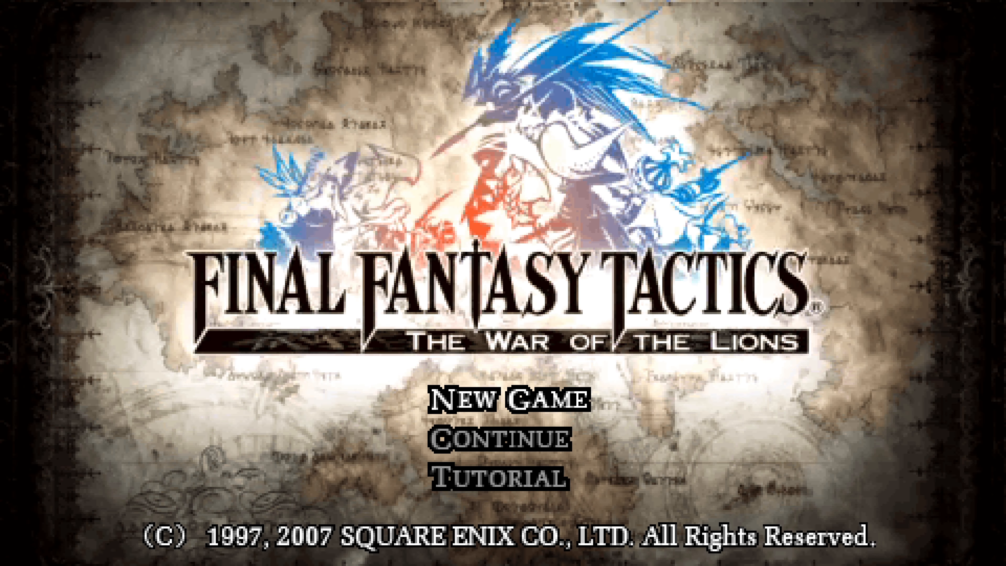
key("F1")
key("Down")
key("Down")
key("Down")
key("Down")
key("Down")
key("Down")
key("Up")
key("Up")
key("Down")
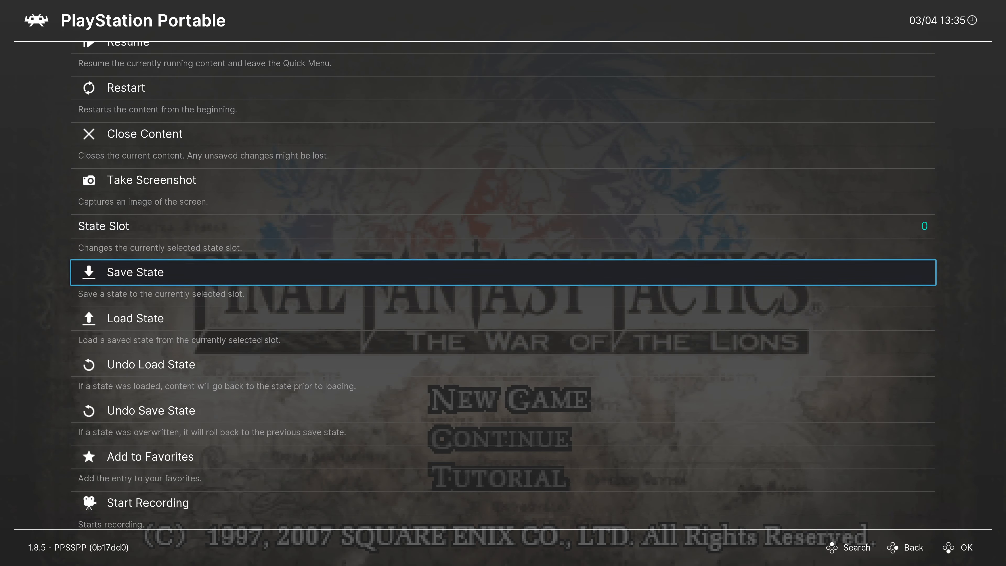
key("Up")
key("Down")
key("Down")
key("Down")
key("Down")
key("Down")
key("Down")
key("Down")
key("Down")
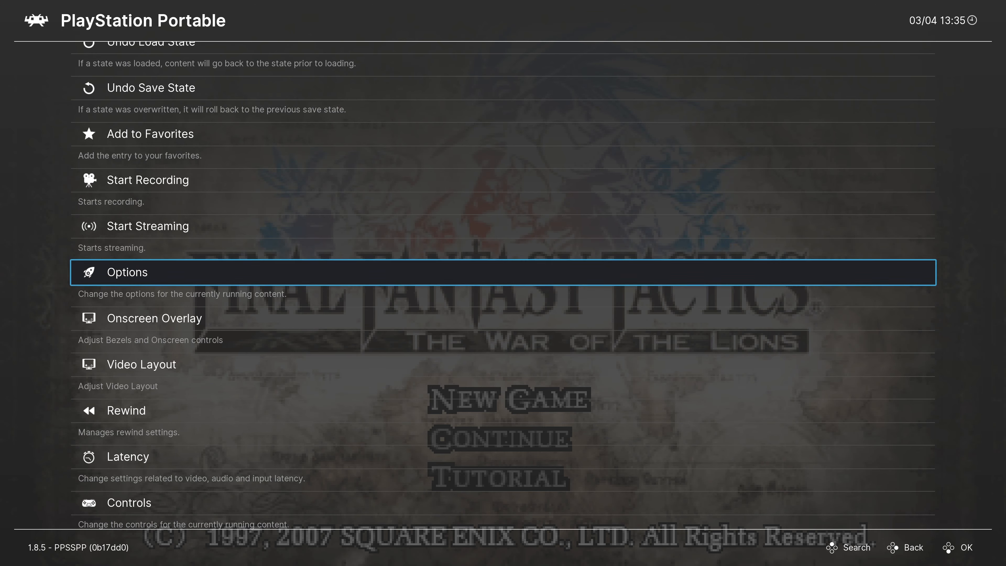
key("Return")
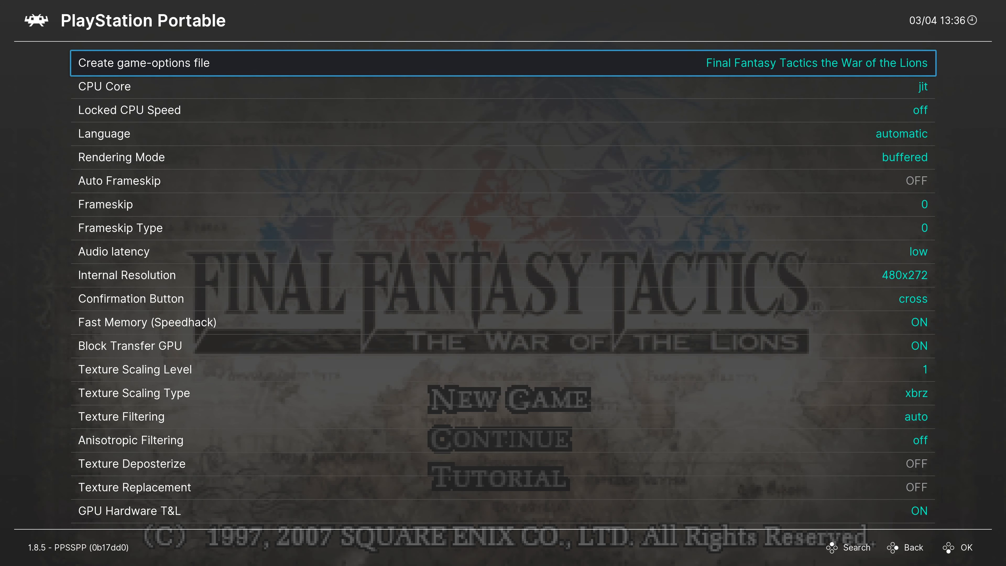
Step: Set Rendering Mode to buffered and raise Internal Resolution to 3840x2176
key("Down")
key("Down")
key("Down")
key("Down")
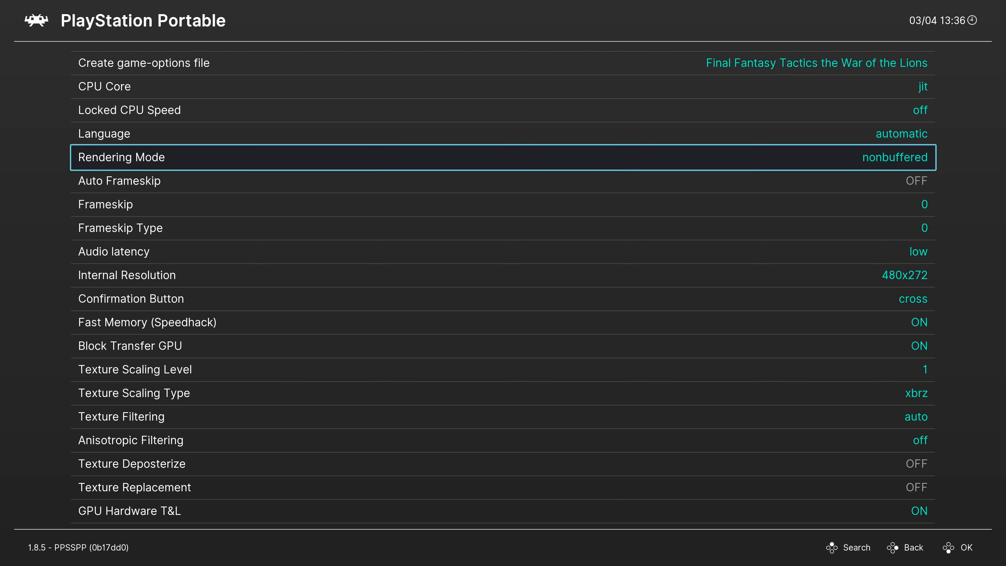
key("Left")
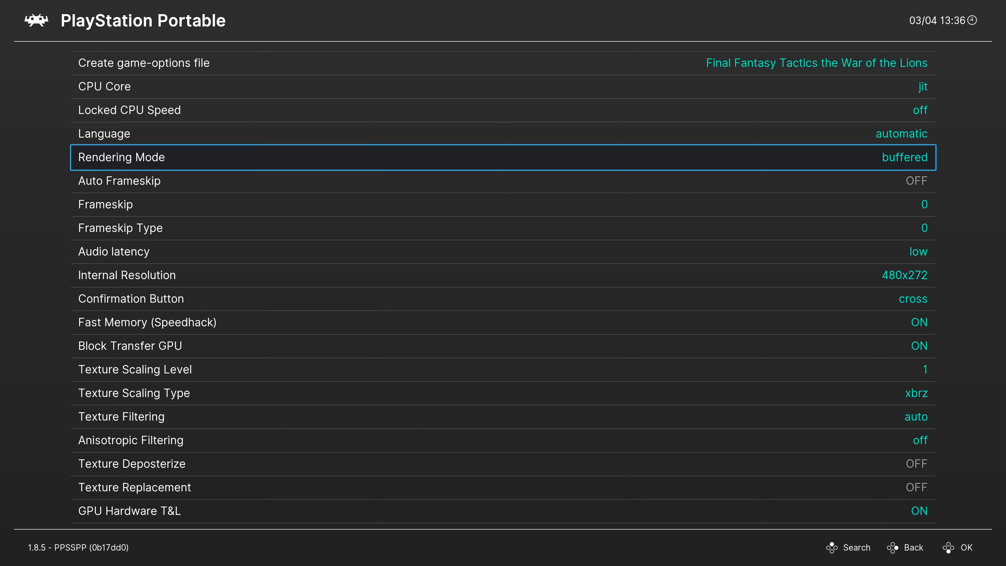
key("Down")
key("Down")
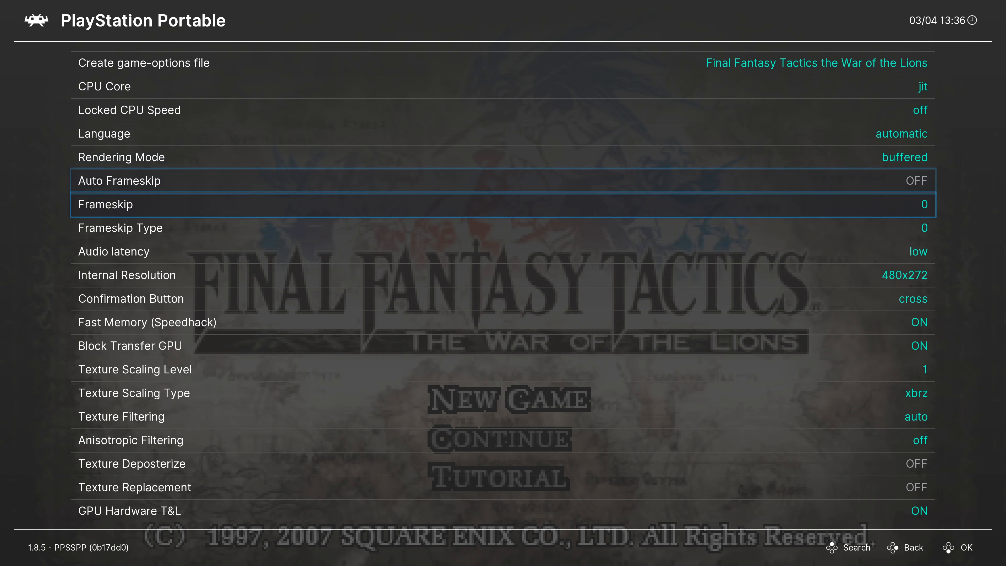
key("Down")
key("Down")
key("Down")
key("Right")
key("Right")
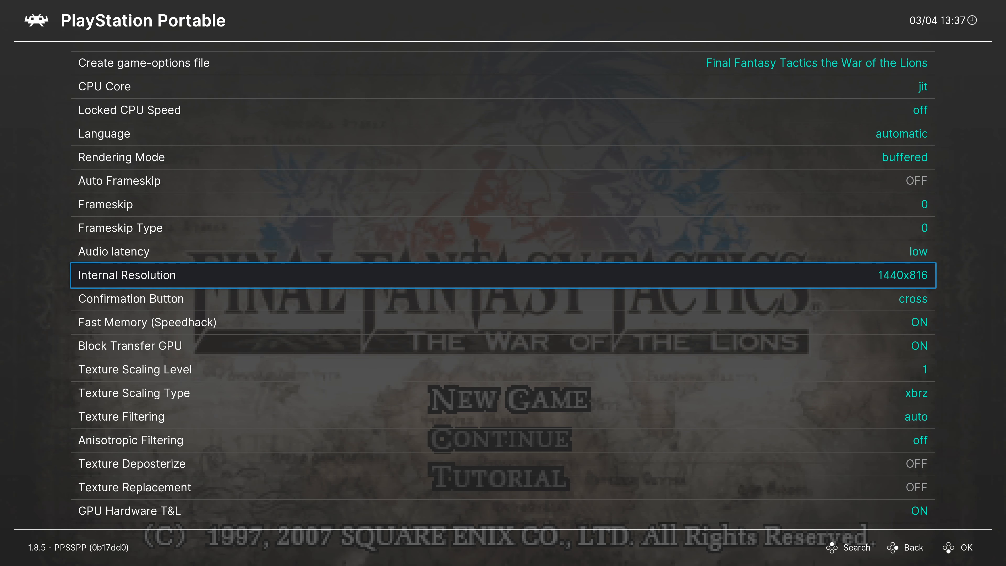
key("Right")
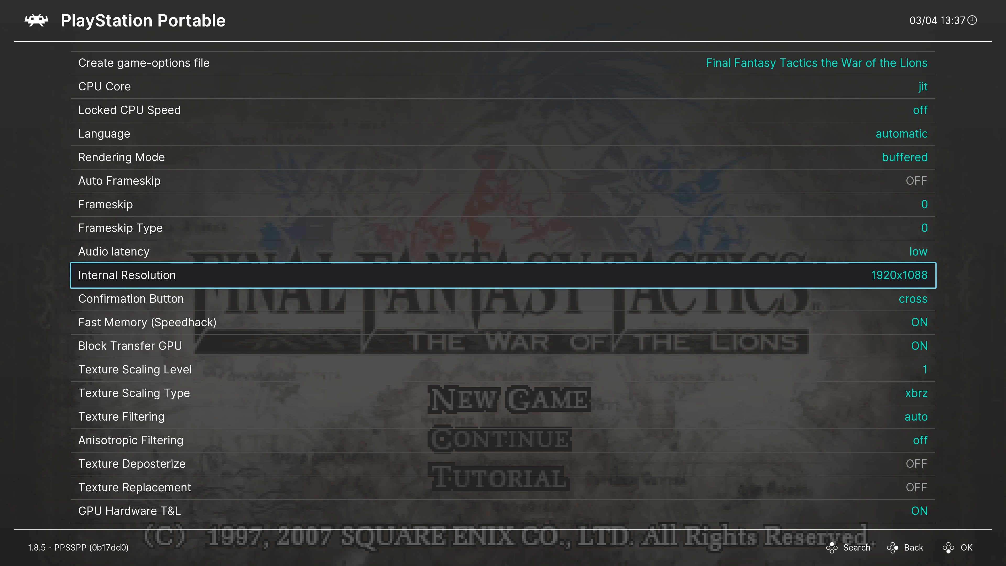
key("Right")
key("Right")
key("Right")
key("Right")
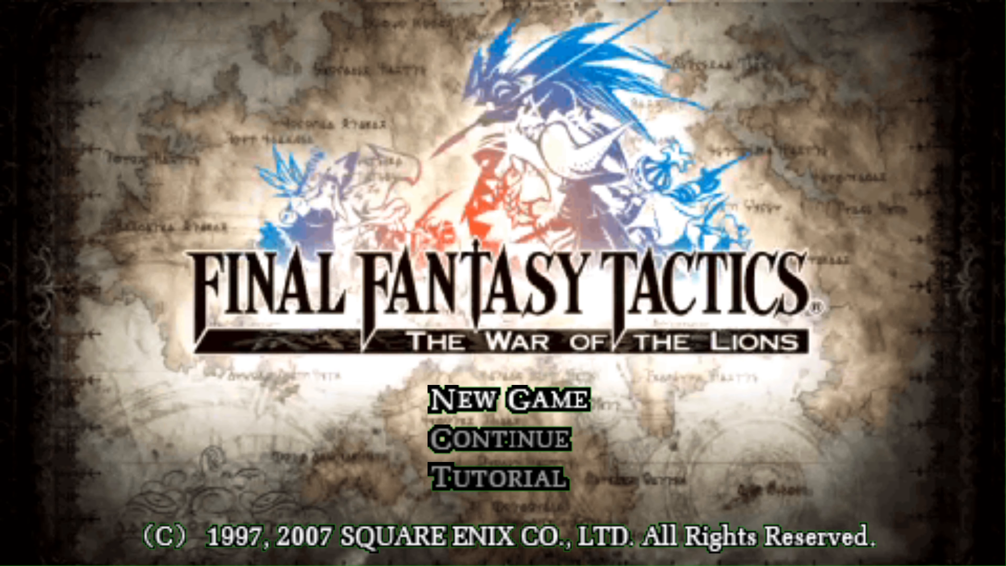
Step: Set Texture Filtering to nearest and resume the game
key("F1")
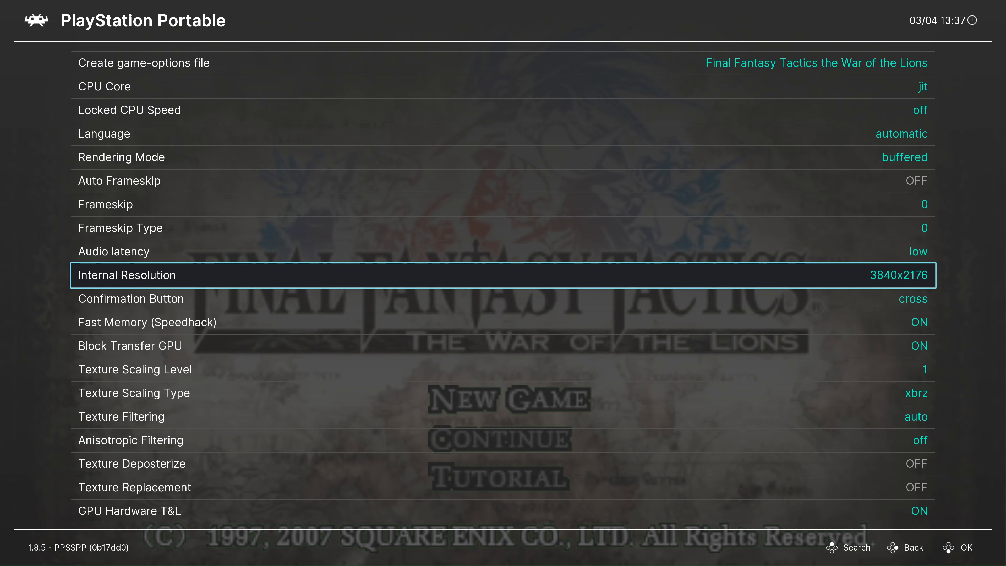
key("Down")
key("Down")
key("Down")
key("Down")
key("Down")
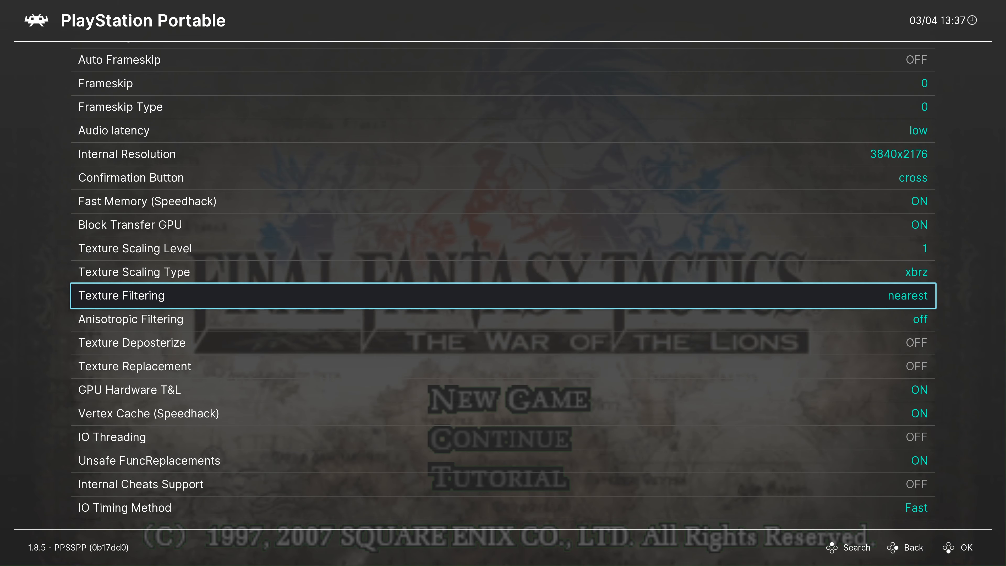
key("F1")
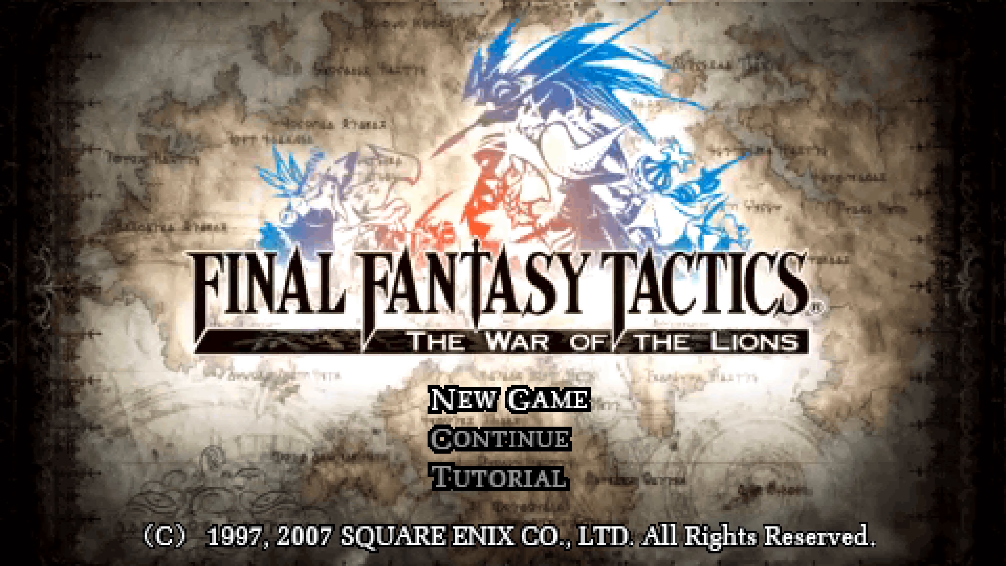
Step: Reopen the PSP core options and look through the Texture Scaling Level settings
key("F1")
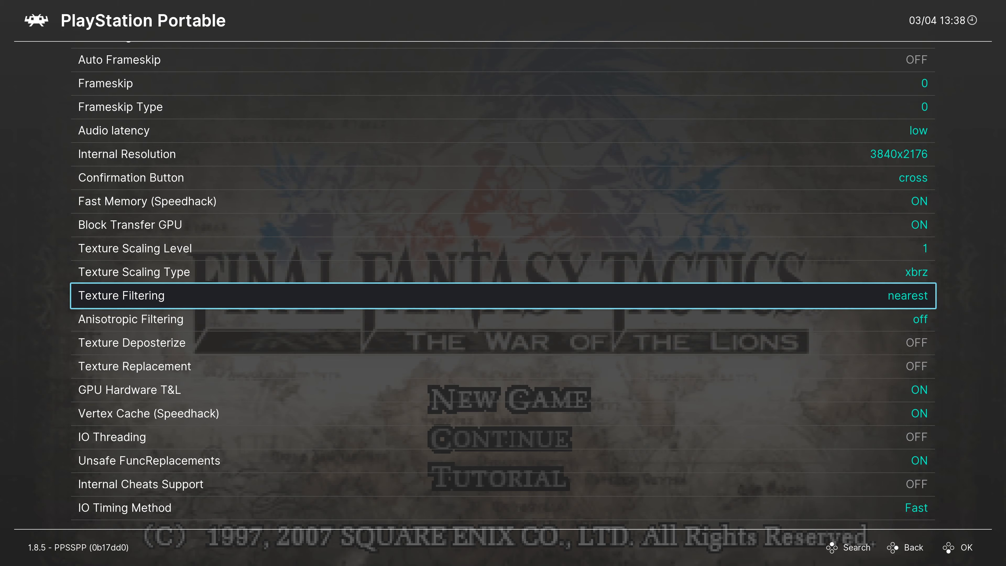
key("Up")
key("Up")
key("Down")
key("Up")
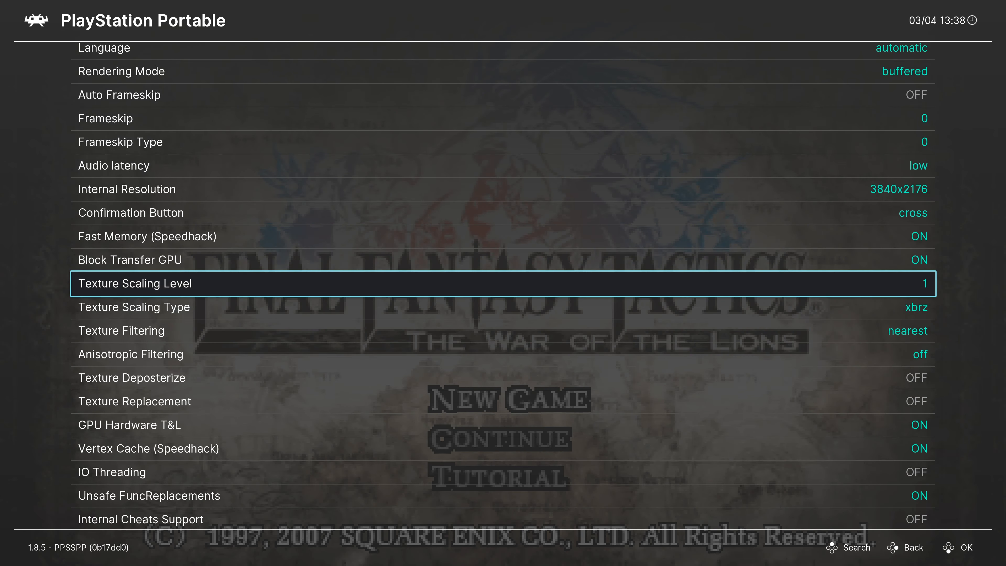
key("Down")
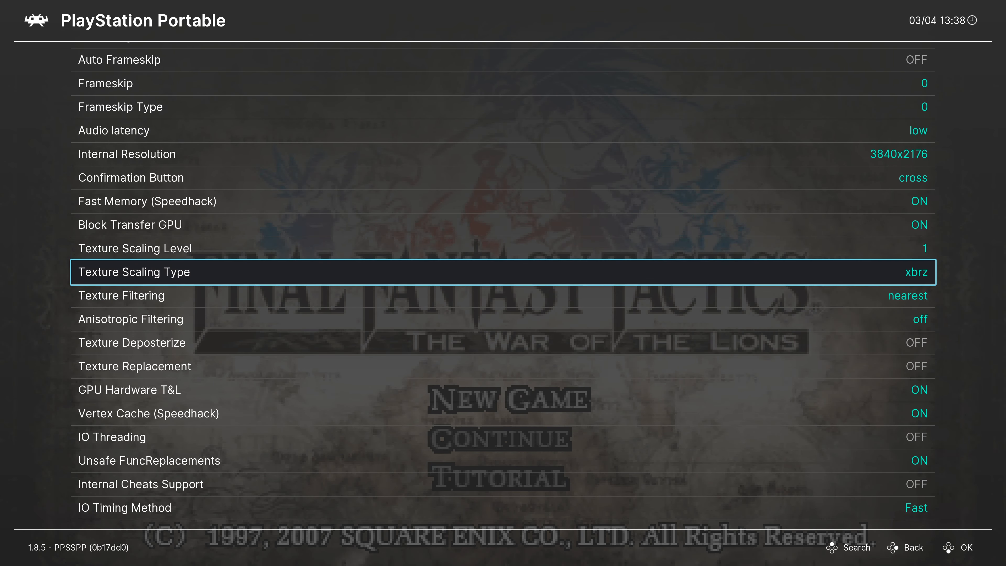
key("Up")
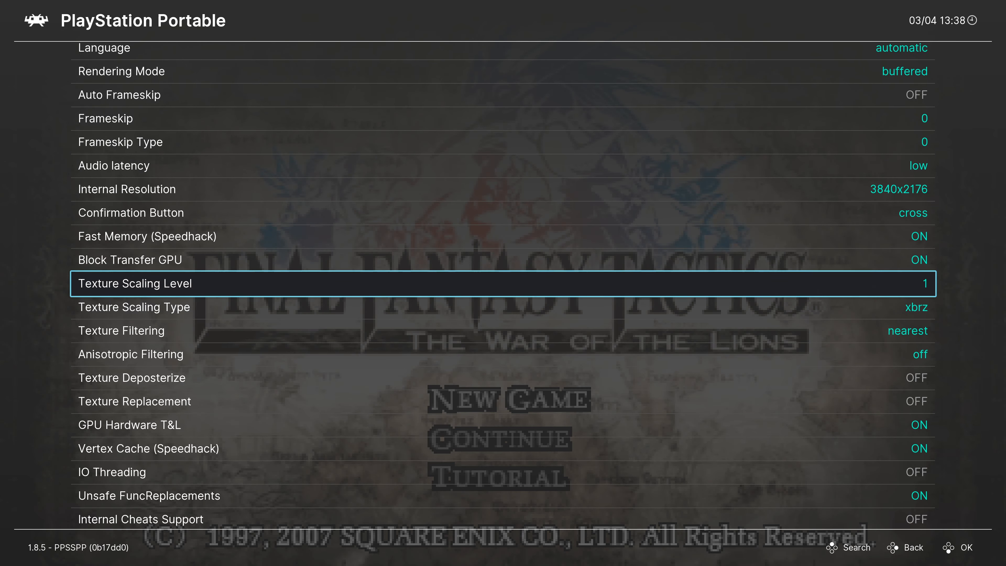
key("Down")
key("Up")
key("Down")
key("Up")
key("Down")
key("Up")
key("Down")
key("Up")
key("Down")
key("Down")
key("Down")
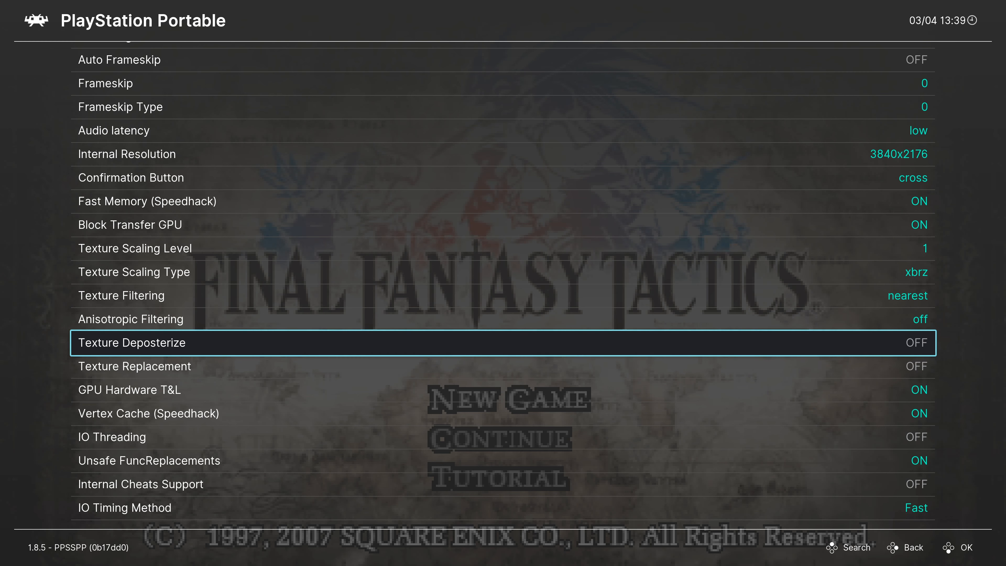
Step: Toggle IO Threading among the speedhack options, then select Block Transfer GPU
key("Down")
key("Down")
key("Down")
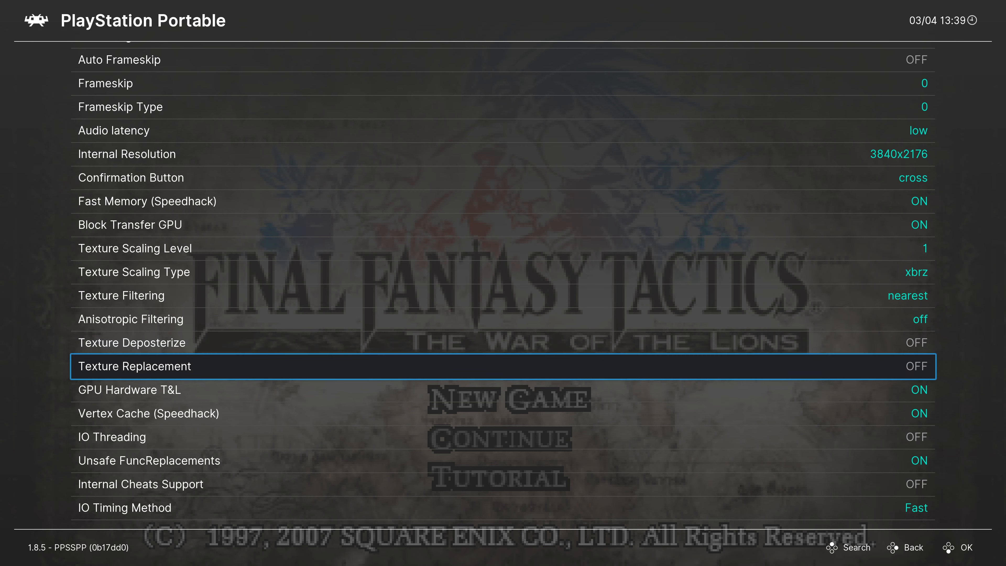
key("Down")
key("Return")
key("Return")
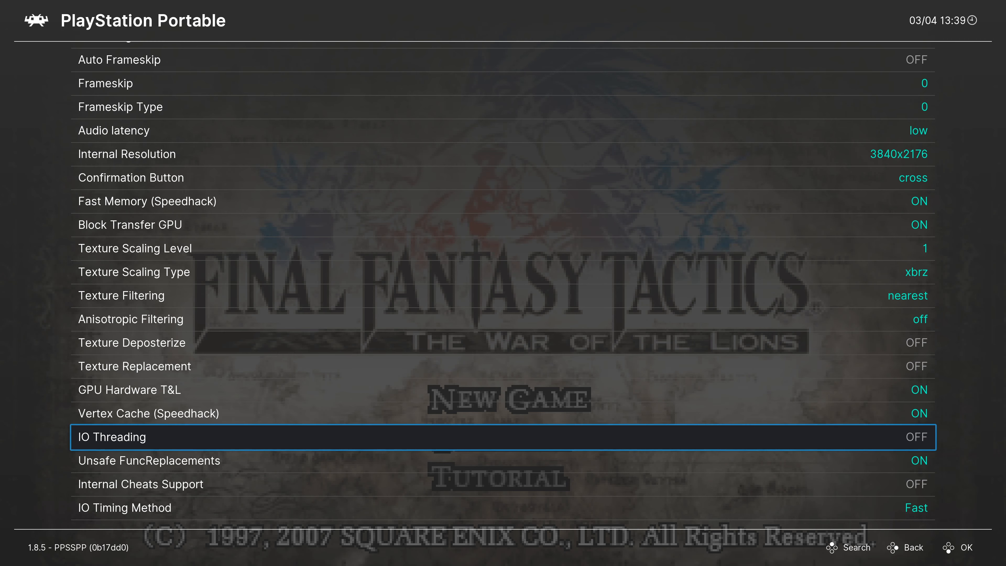
key("Up")
key("Up")
key("Up")
key("Up")
key("Up")
key("Up")
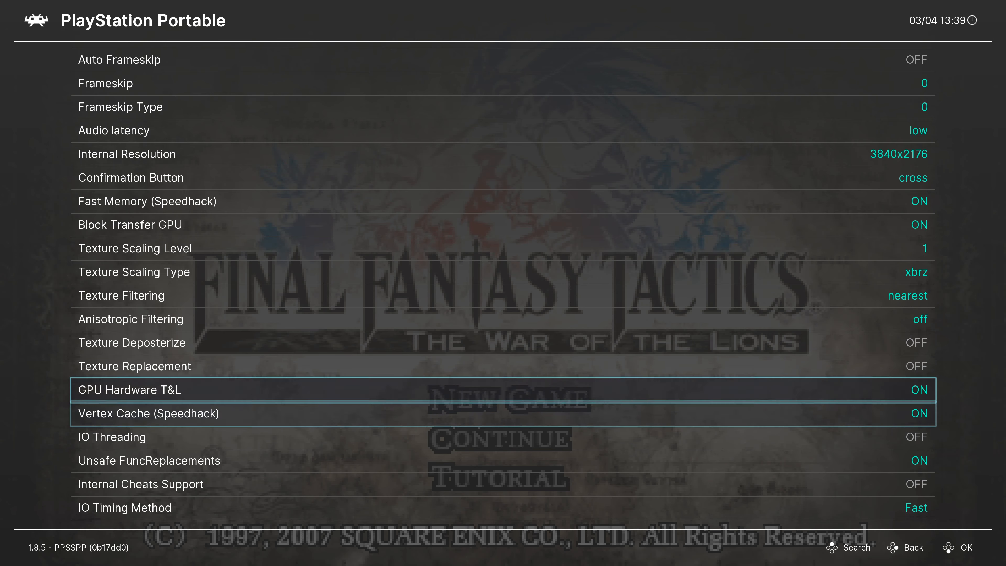
key("Up")
key("Up")
key("Up")
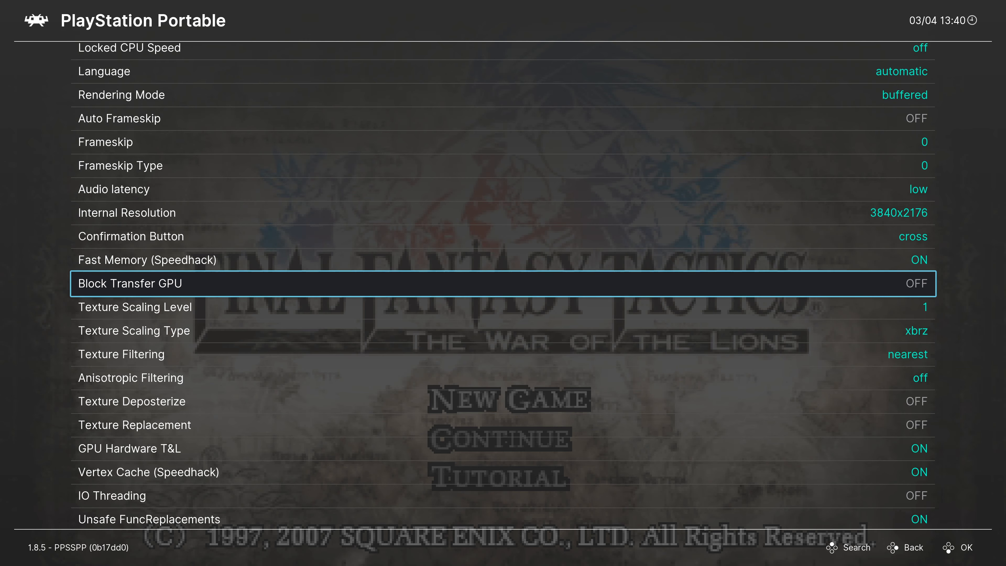
Step: Back out of the core options to the RetroArch main menu and switch to the desktop
key("BackSpace")
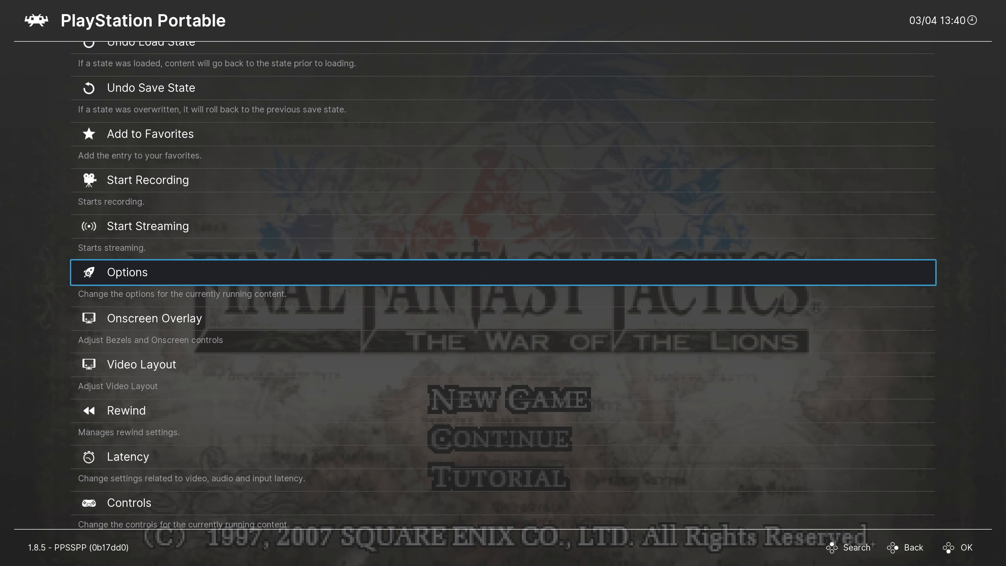
key("BackSpace")
key("BackSpace")
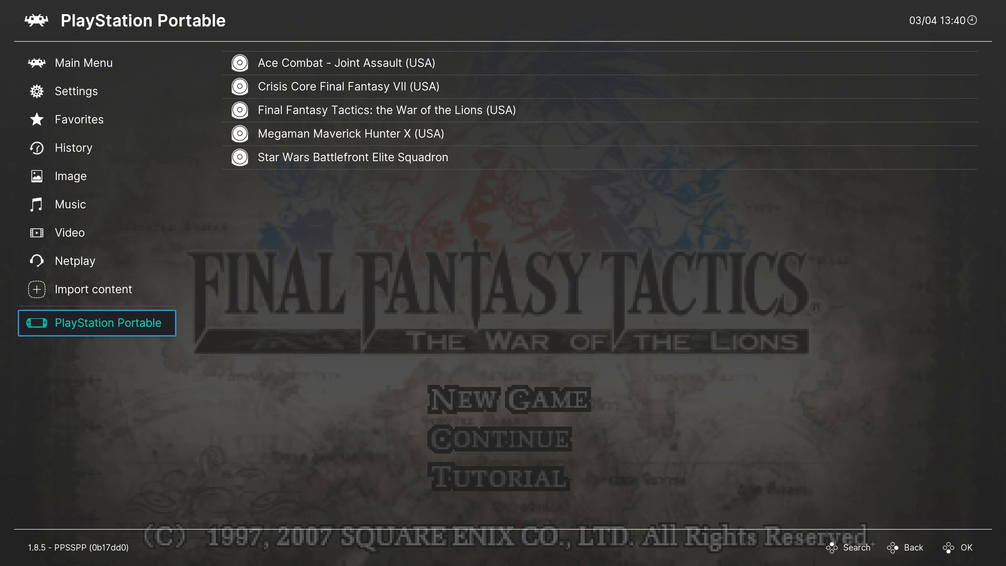
key("Up")
key("BackSpace")
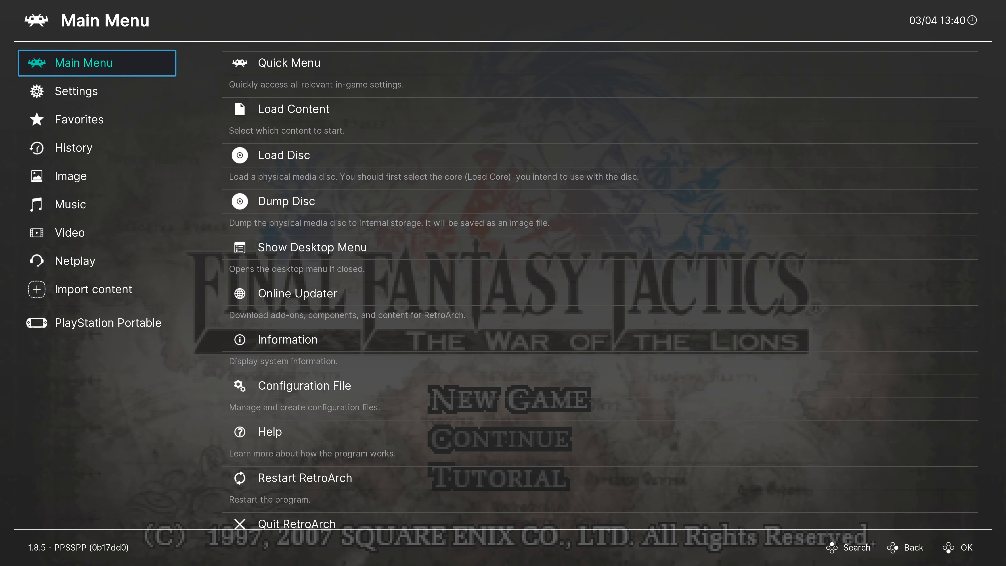
key("alt+Tab")
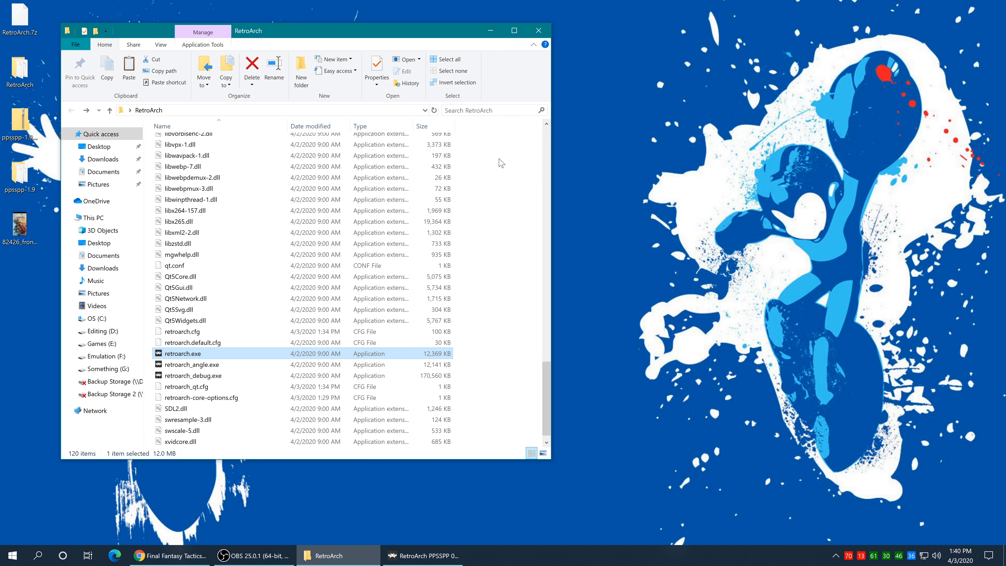
Step: Open RetroArch's saves\PSP folder in File Explorer
scroll(319, 334, "up", 14)
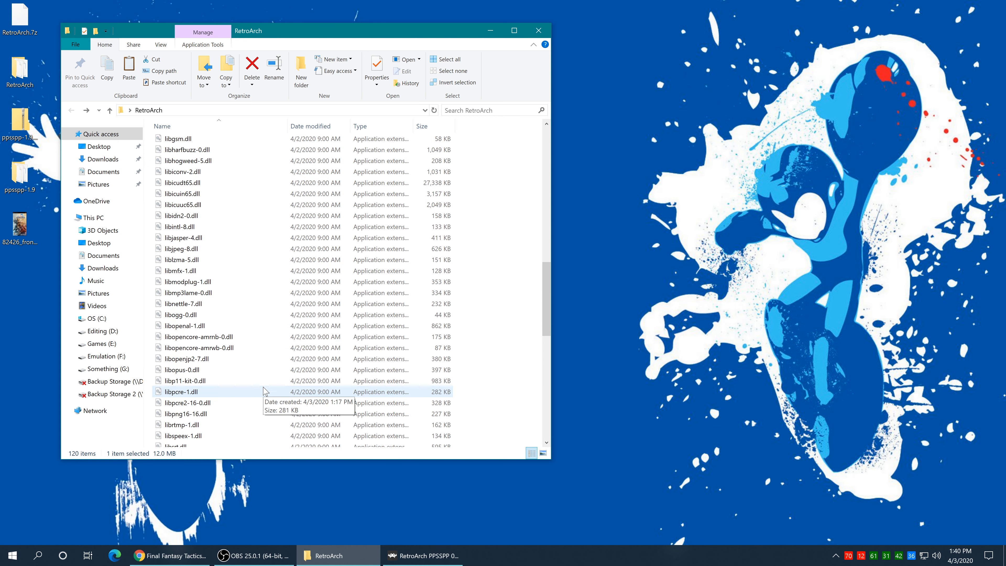
scroll(264, 391, "up", 12)
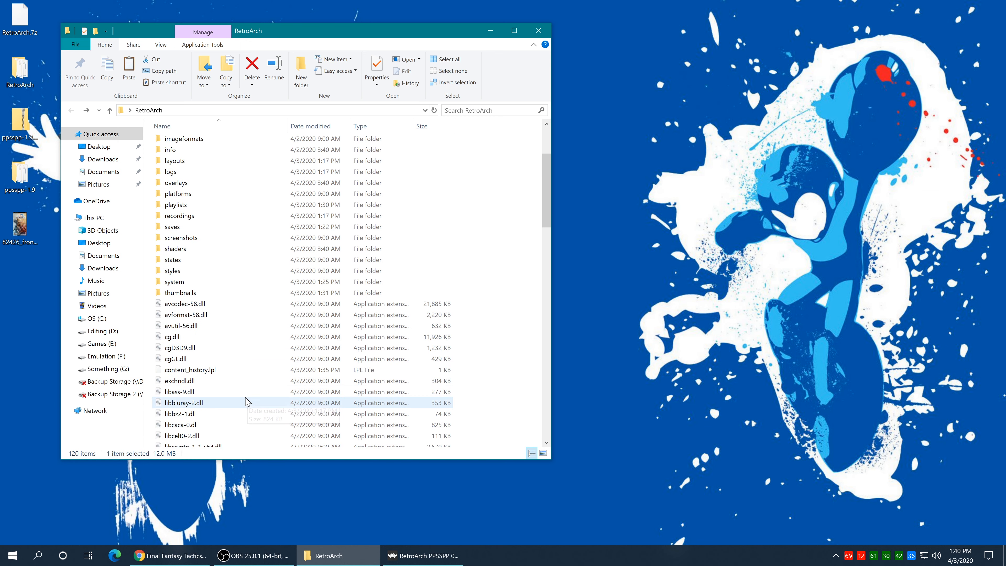
scroll(182, 266, "up", 1)
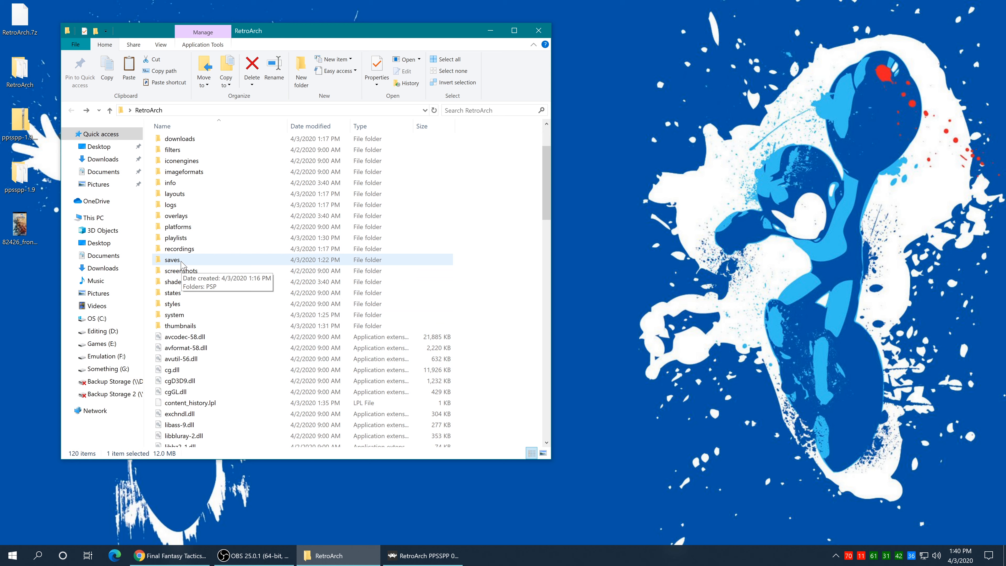
left_click(182, 265)
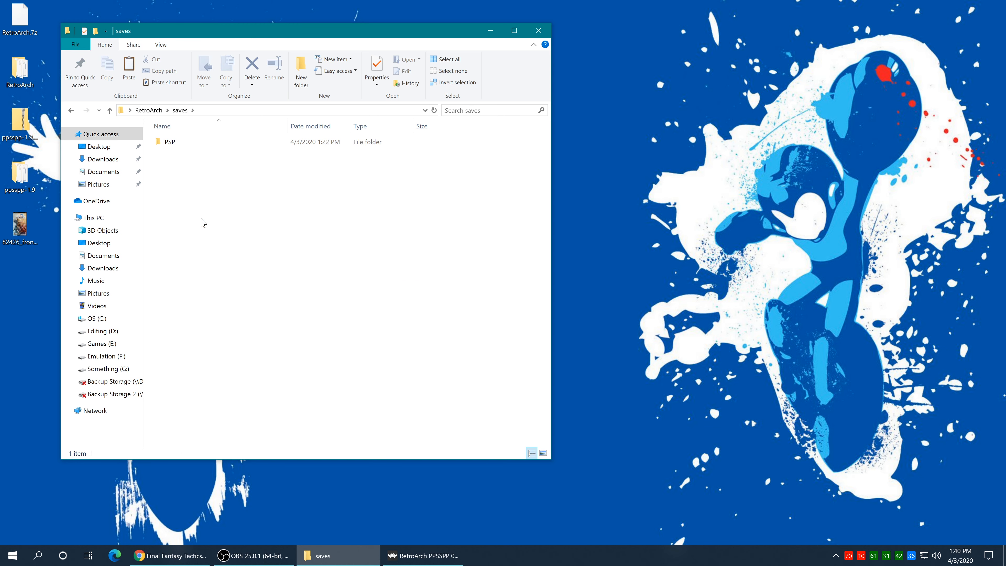
double_click(170, 142)
Step: Create a new folder named GAME in saves\PSP and open it
right_click(185, 224)
mouse_move(210, 351)
left_click(323, 351)
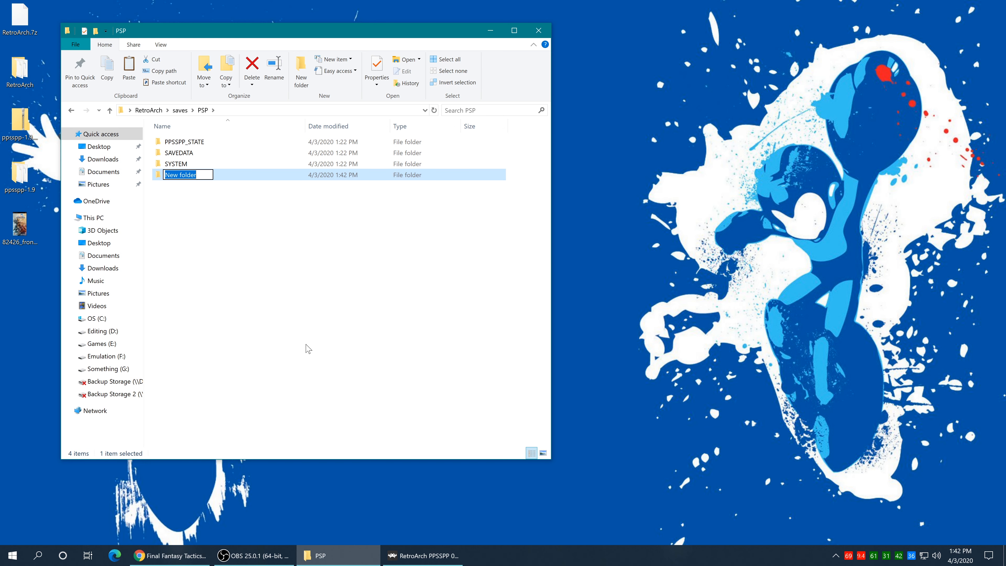
type("GAME")
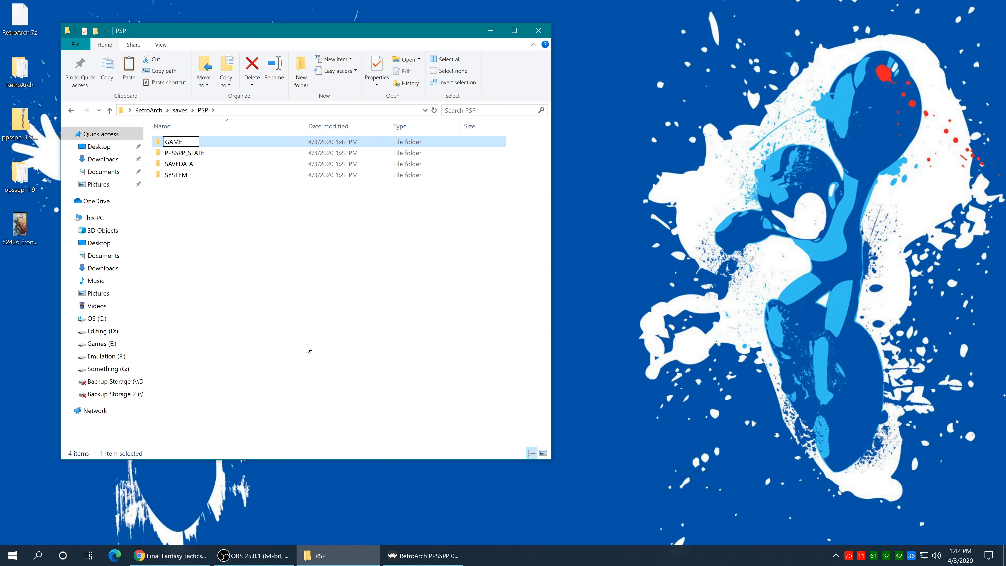
key("Return")
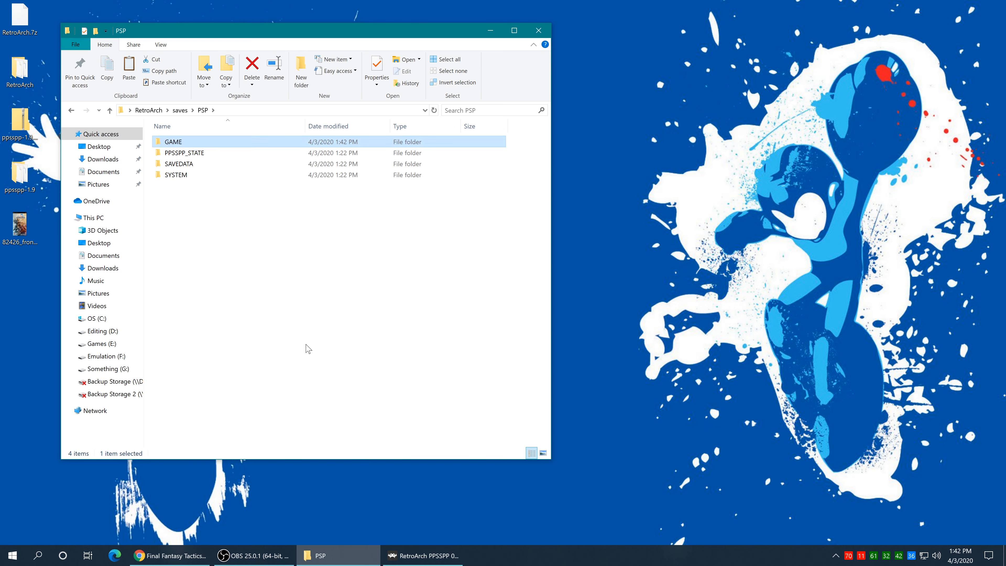
double_click(184, 146)
left_click_drag(332, 201, 283, 270)
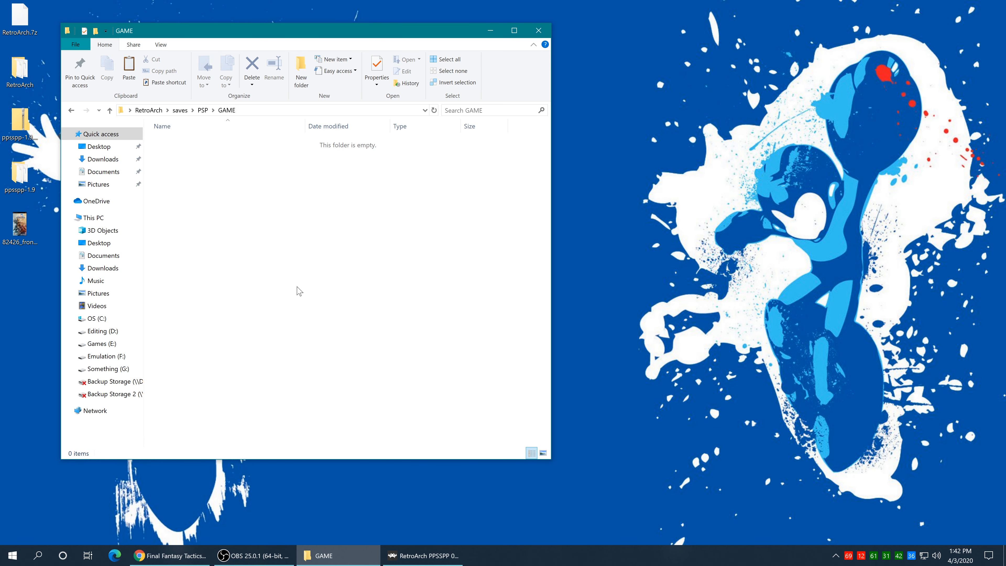